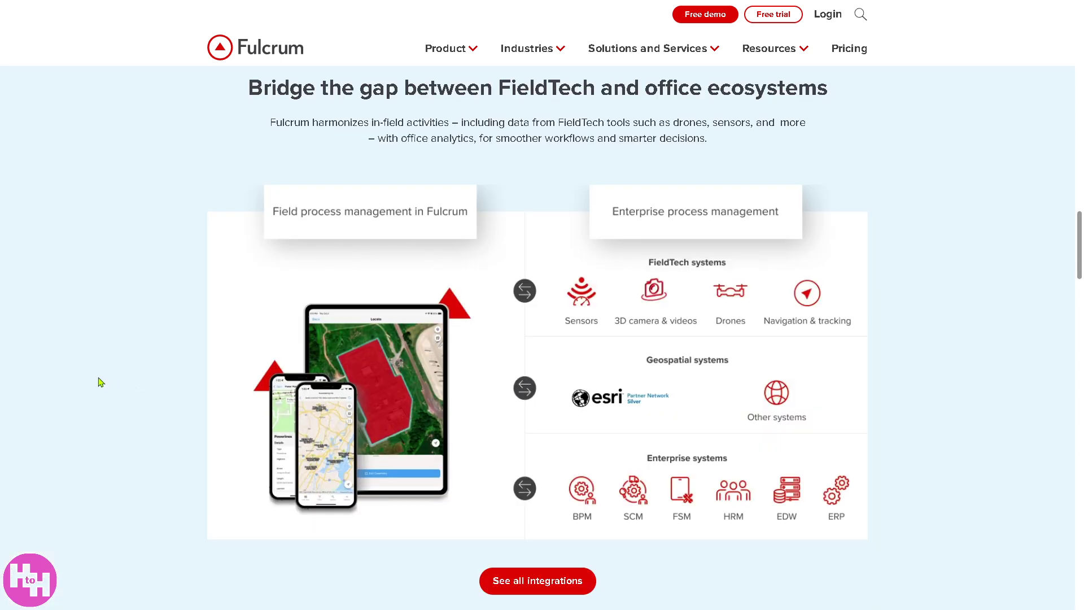
pyautogui.press('F11')
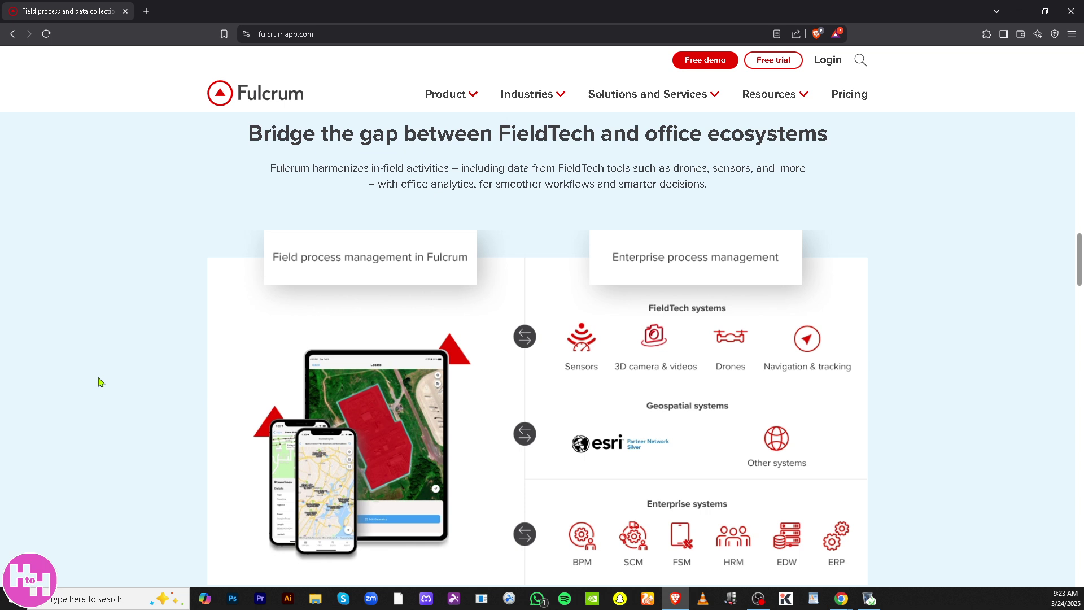
pyautogui.press('F11')
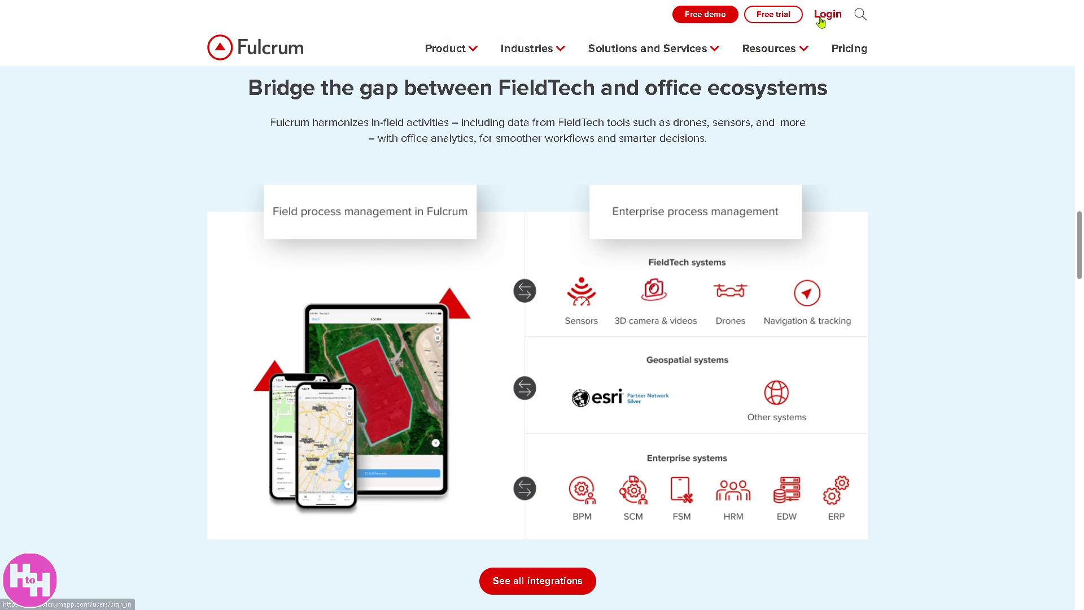
# Sign up for the Fulcrum free trial and verify the email address through the message in Gmail.
pyautogui.click(770, 17)
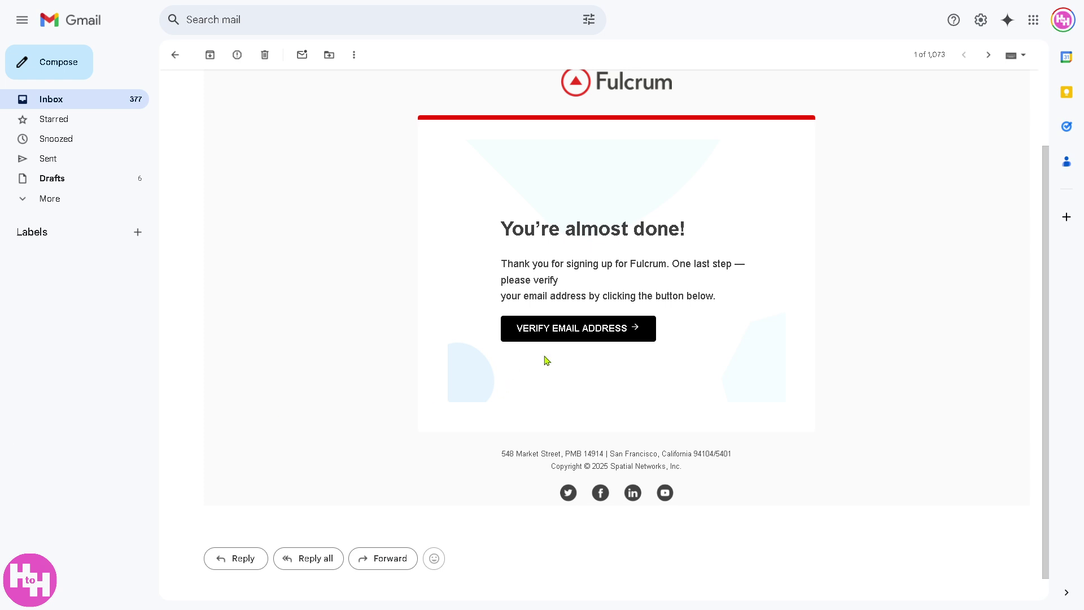
pyautogui.click(590, 339)
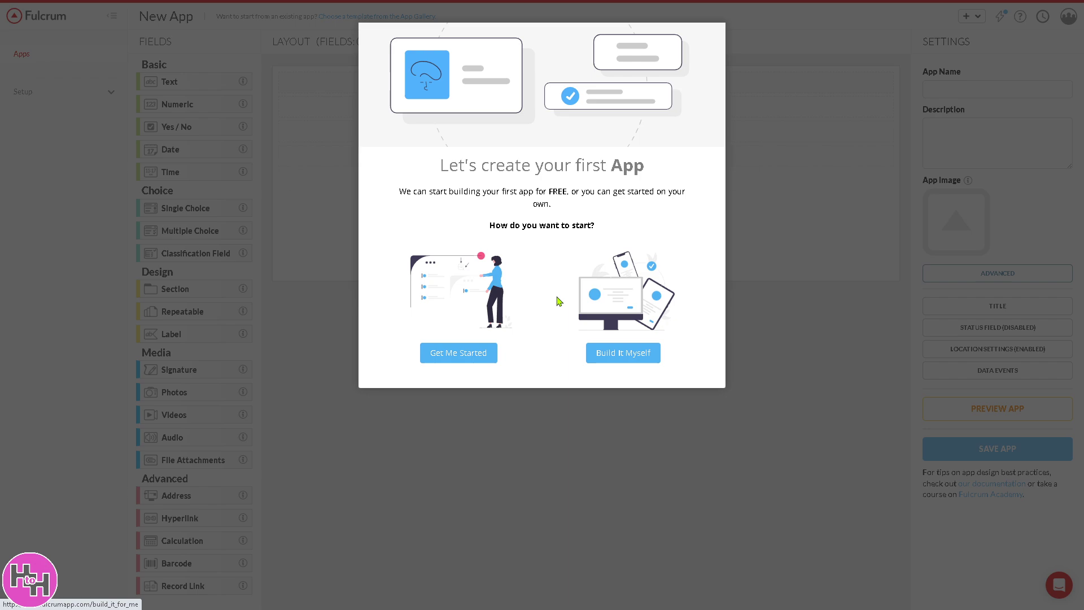
# Choose to build the first app yourself and go through the guided tour of fields, layout and settings.
pyautogui.click(639, 353)
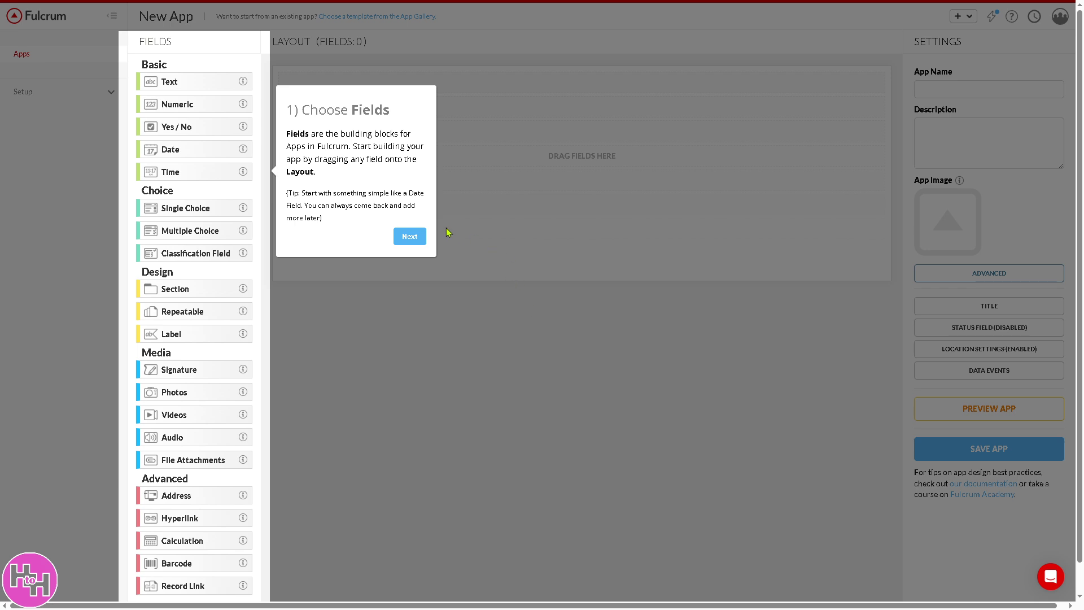
pyautogui.click(409, 236)
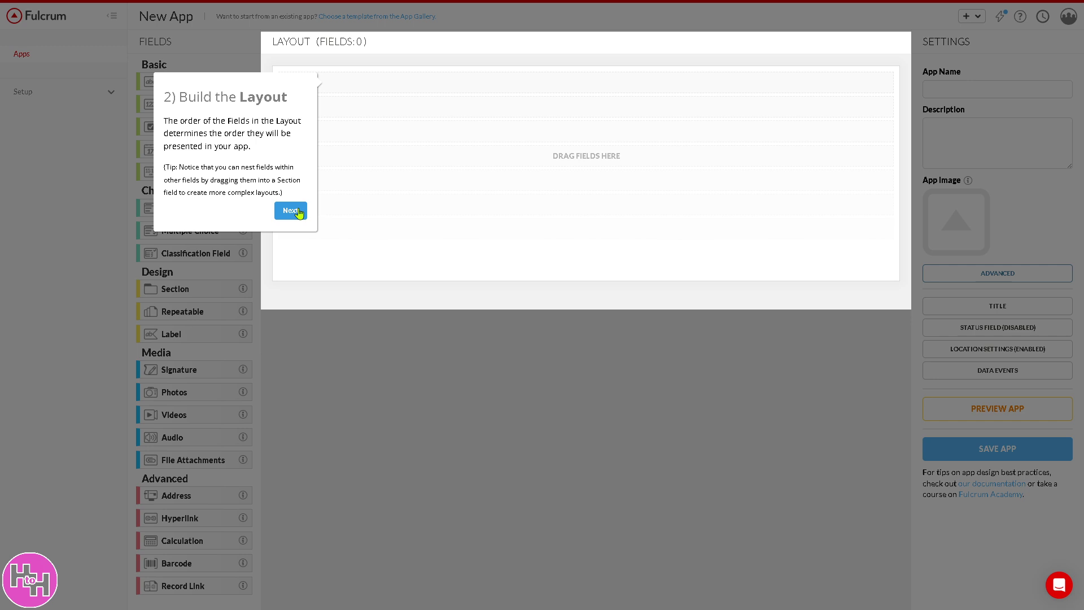
pyautogui.click(290, 211)
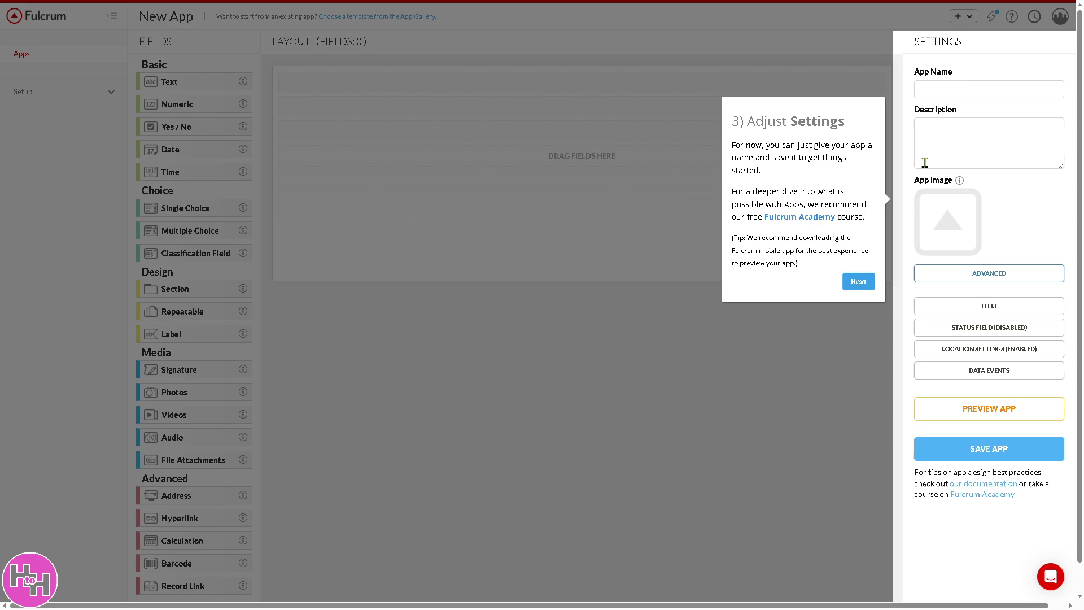
pyautogui.click(957, 89)
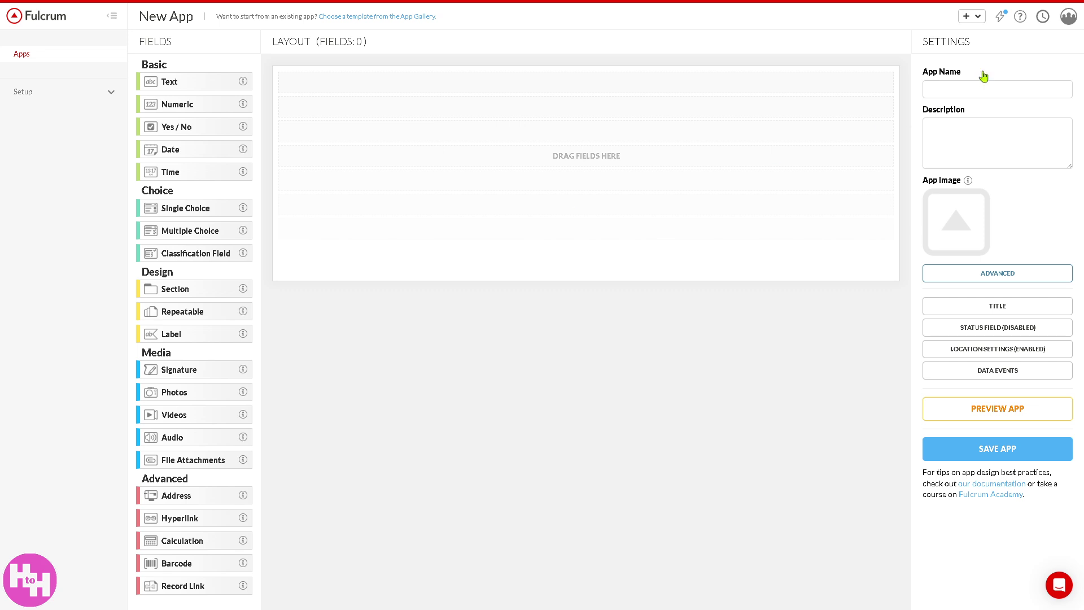
# Set both the app name and the description to "How to Use Fulcrum – The Ultimate Field Data Collection Software!".
pyautogui.click(974, 89)
pyautogui.write('Ultimate Field Data Collection Software!')
pyautogui.click(953, 135)
pyautogui.write('How to Use Fulcrum – The Ultimate Field Data Collection Software!')
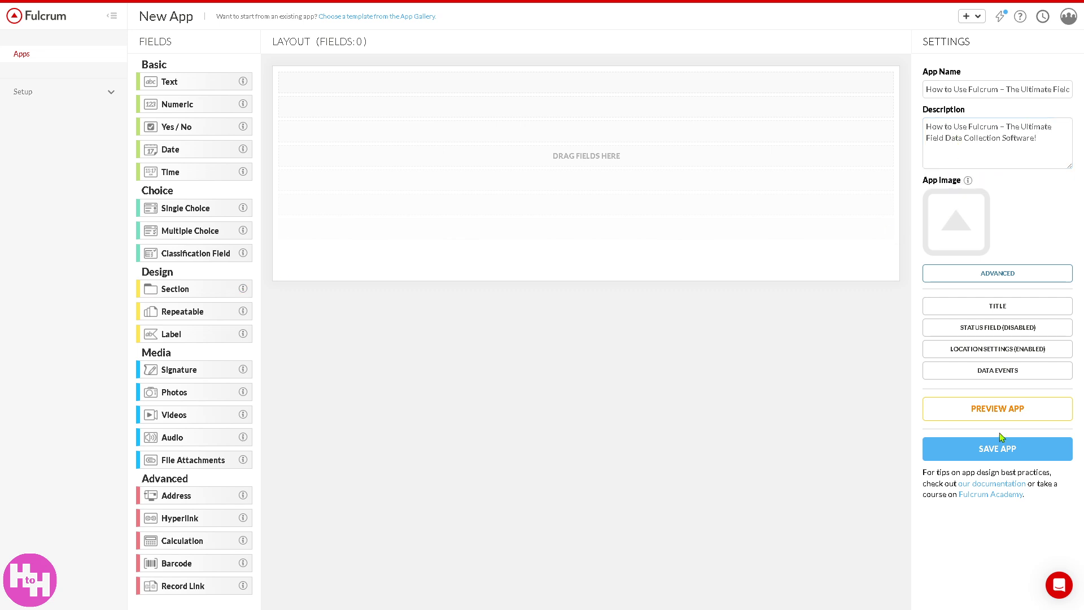
# Try to save the app while its layout is empty, and look over its advanced settings.
pyautogui.click(986, 452)
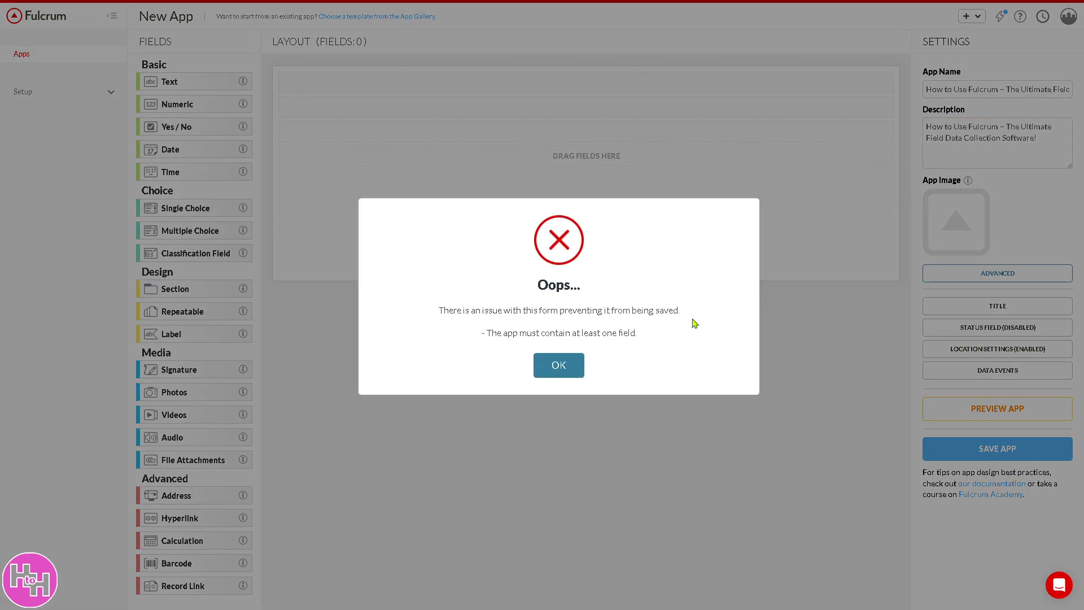
pyautogui.click(572, 365)
pyautogui.click(1020, 275)
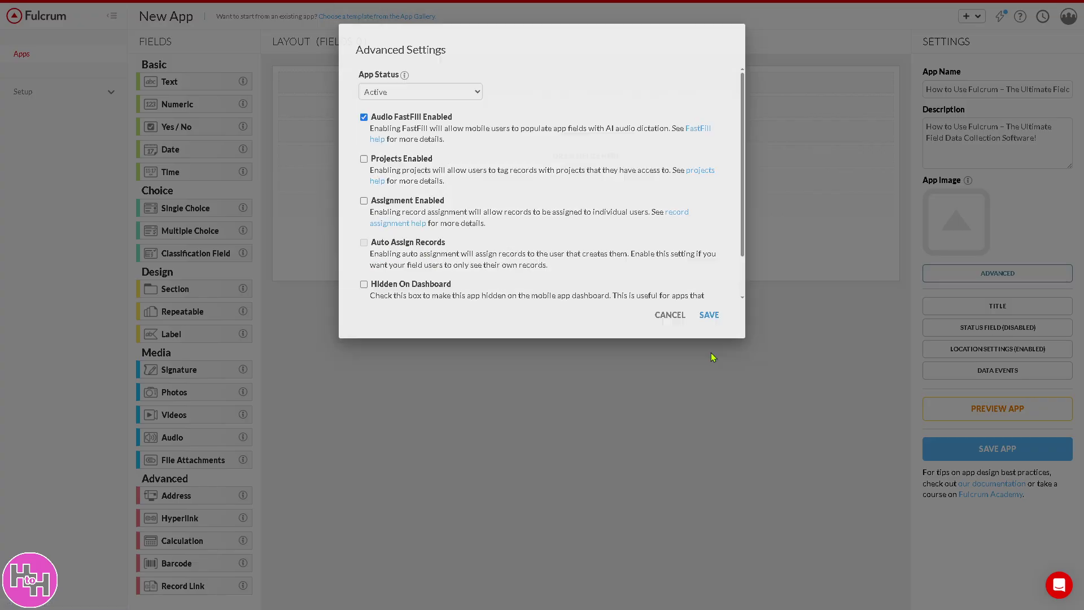
pyautogui.click(709, 352)
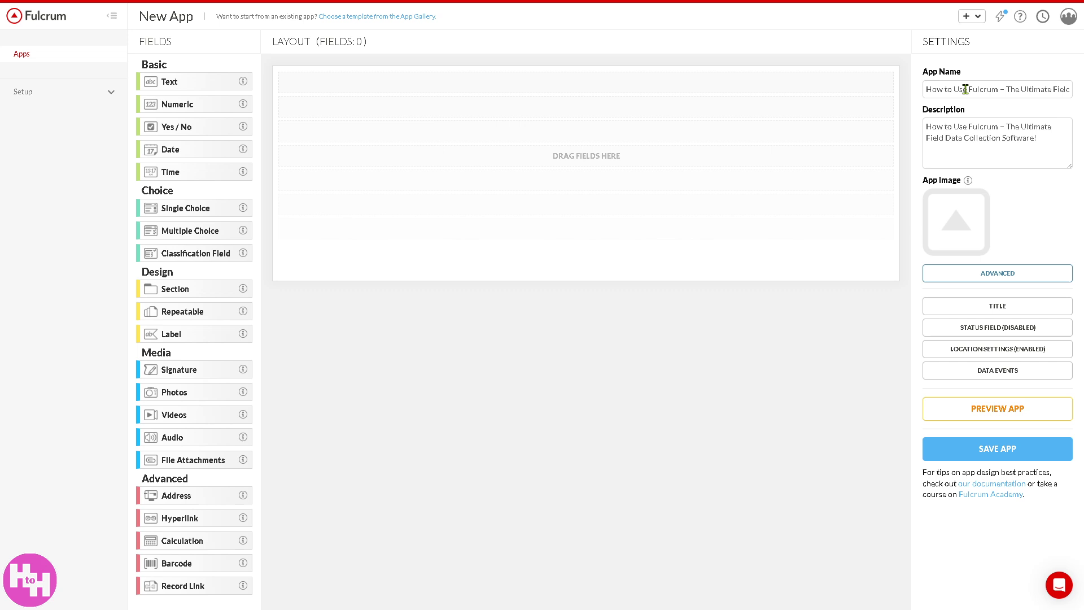
# Shorten the app name to "How to Use Fulcrum" and try to save the app again.
pyautogui.click(997, 89)
pyautogui.hotkey('ctrl', 'a')
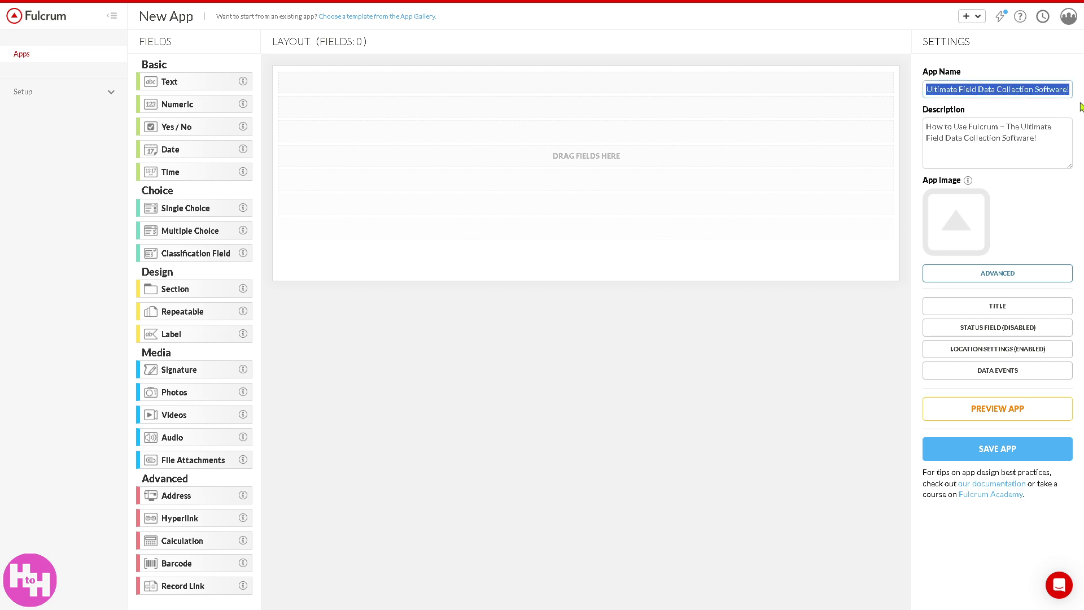
pyautogui.write('How to Use Fulcrum')
pyautogui.click(1058, 442)
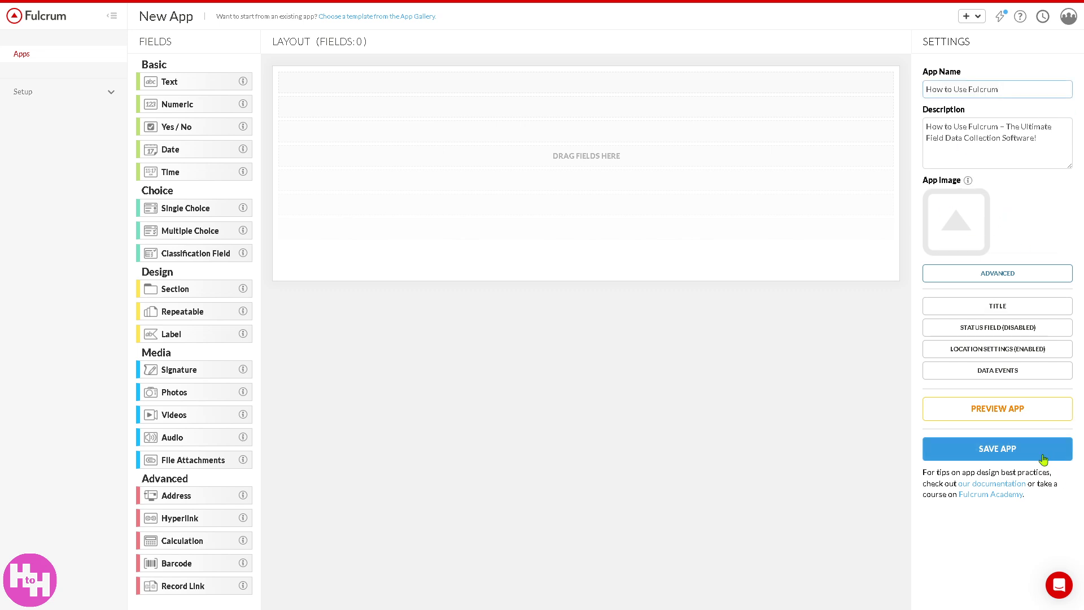
pyautogui.click(566, 367)
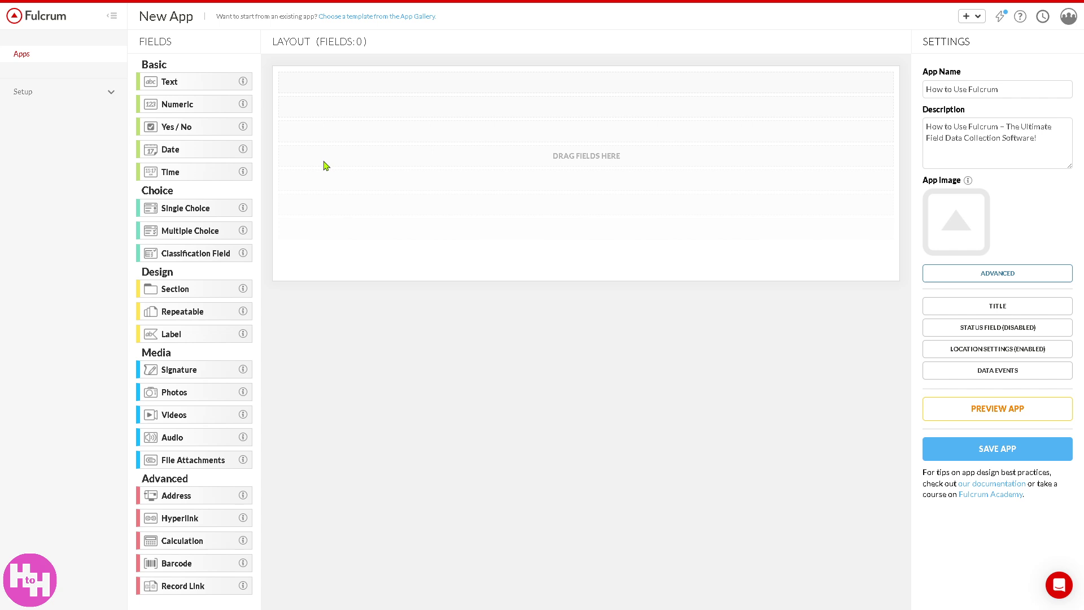
# Add a text field labelled "FULLCRUM HOW TO" with the description "How to Use Fulcrum – The Ultimate Field Data Collection Software!".
pyautogui.click(203, 80)
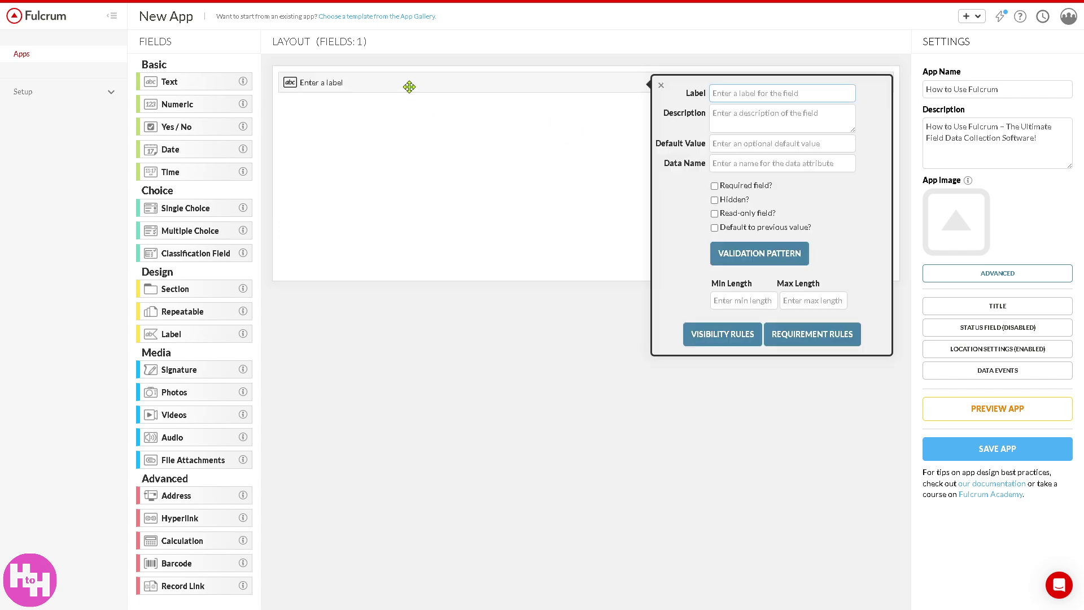
pyautogui.click(731, 116)
pyautogui.write('How to Use Fulcrum – The Ultimate Field Data Collection Software!')
pyautogui.click(740, 93)
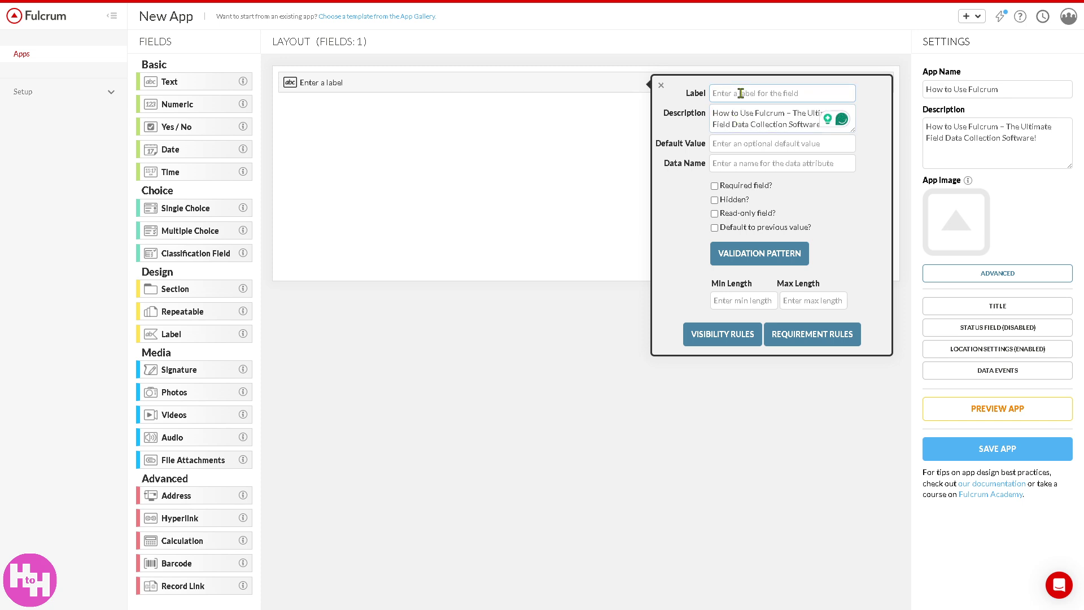
pyautogui.write('FULLC')
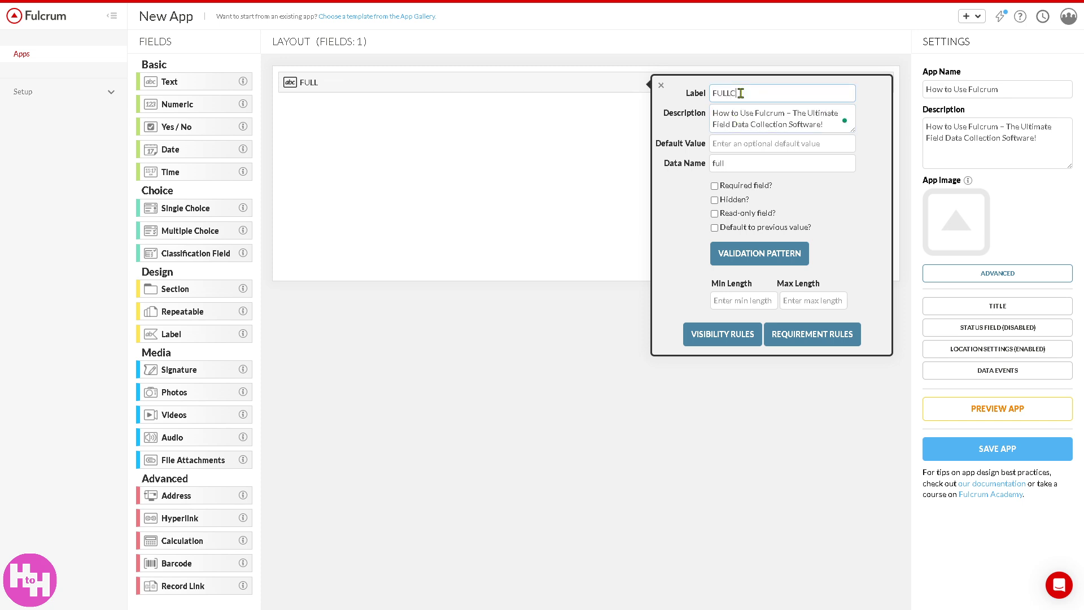
pyautogui.write('RUM HOW TO')
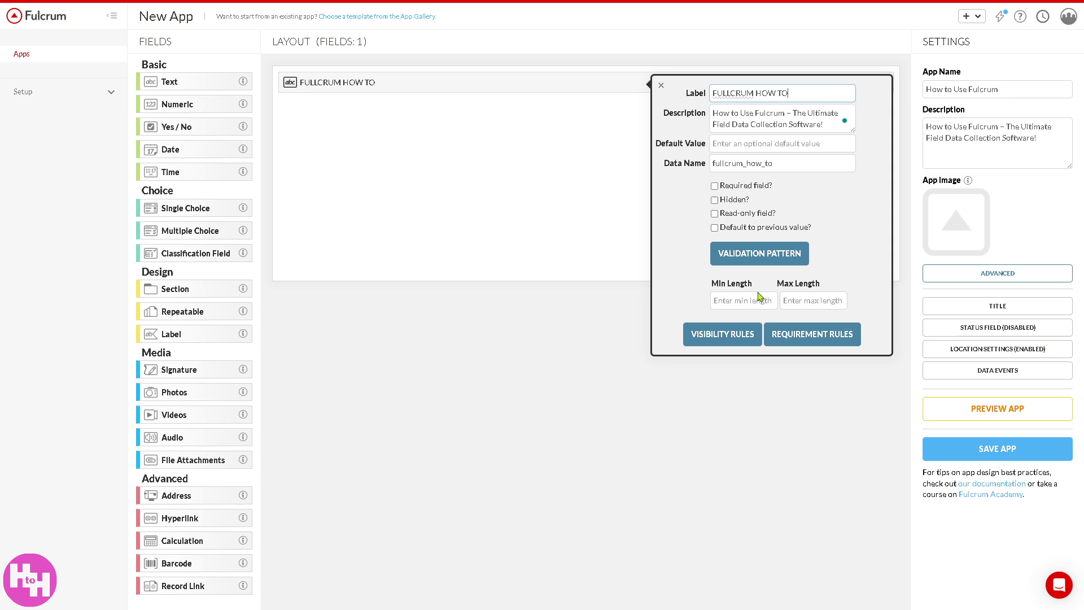
# Make the text field required, hidden, read-only and defaulting to its previous value.
pyautogui.click(714, 186)
pyautogui.click(715, 200)
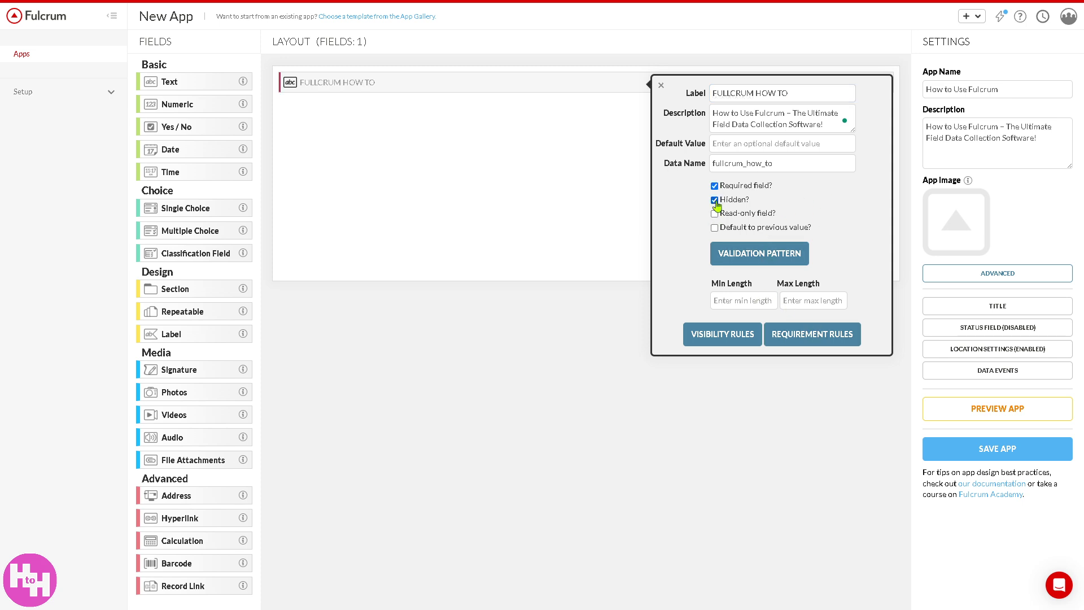
# Define the text field's validation pattern as FULLCRUM, described as "How to Use Fulcrum – The Ultimate Field Data Collection Software!".
pyautogui.click(740, 254)
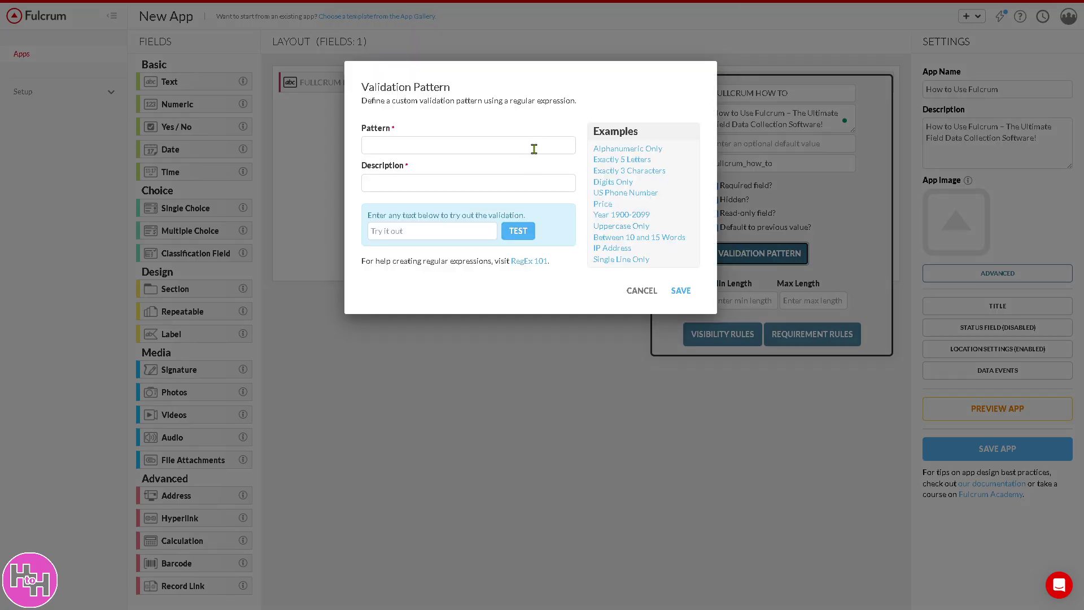
pyautogui.click(402, 145)
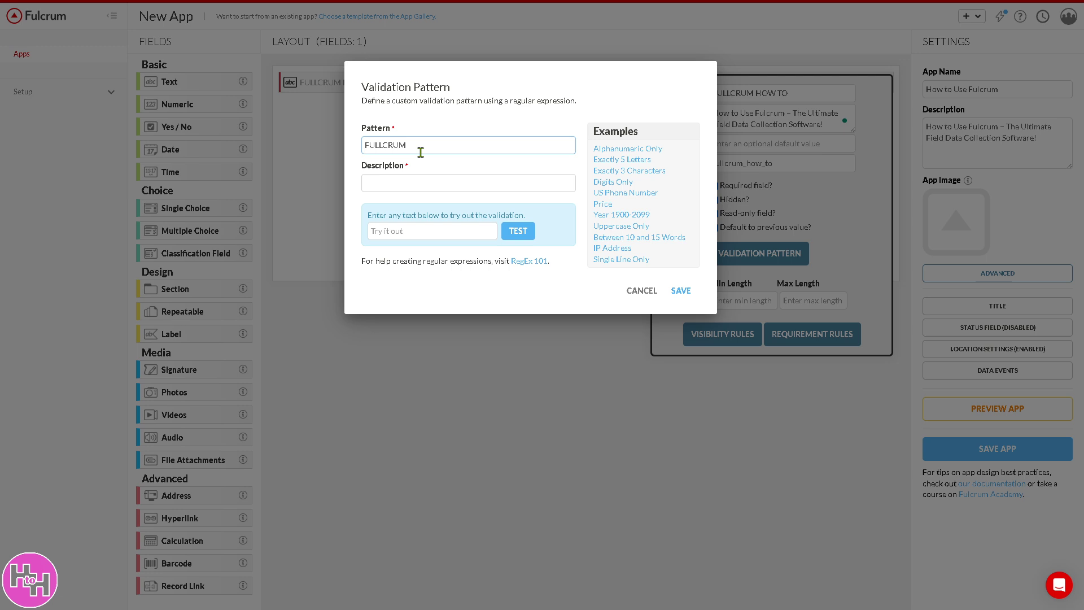
pyautogui.write('How to Use Fulcrum – The Ultimate Field Data Collection Software!')
# Test the validation pattern with the text FULLCRUM, save it and close the text field's settings.
pyautogui.click(530, 233)
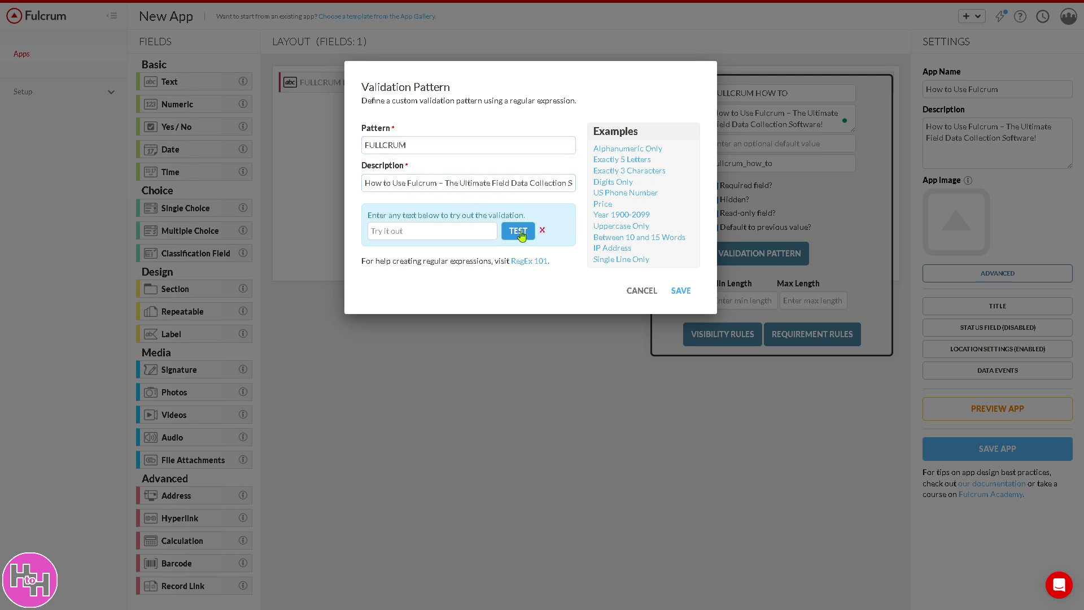
pyautogui.click(469, 230)
pyautogui.write('FULLCRUM')
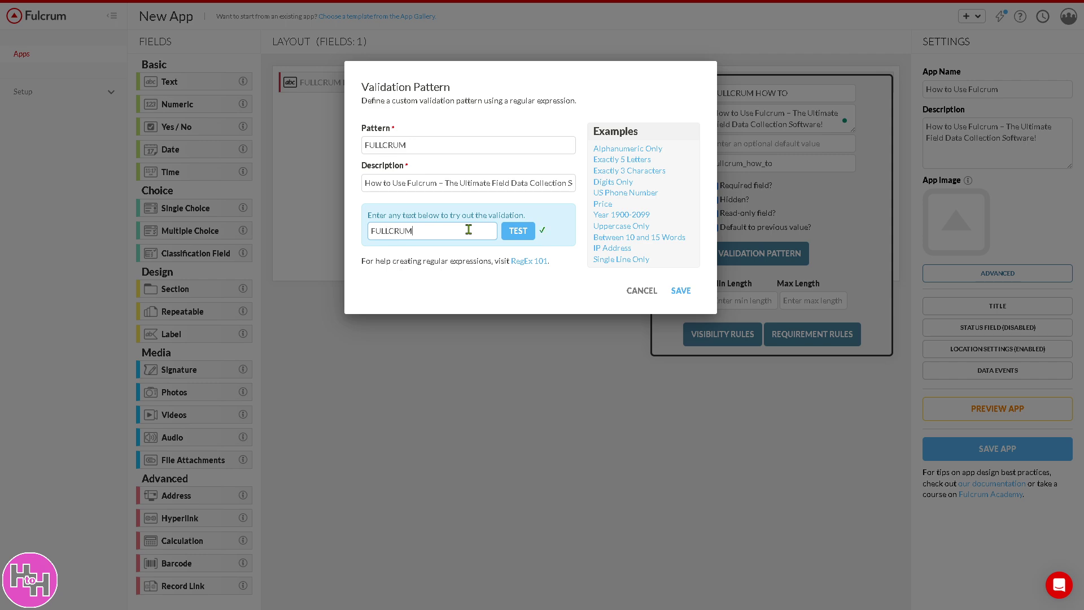
pyautogui.click(518, 231)
pyautogui.click(681, 292)
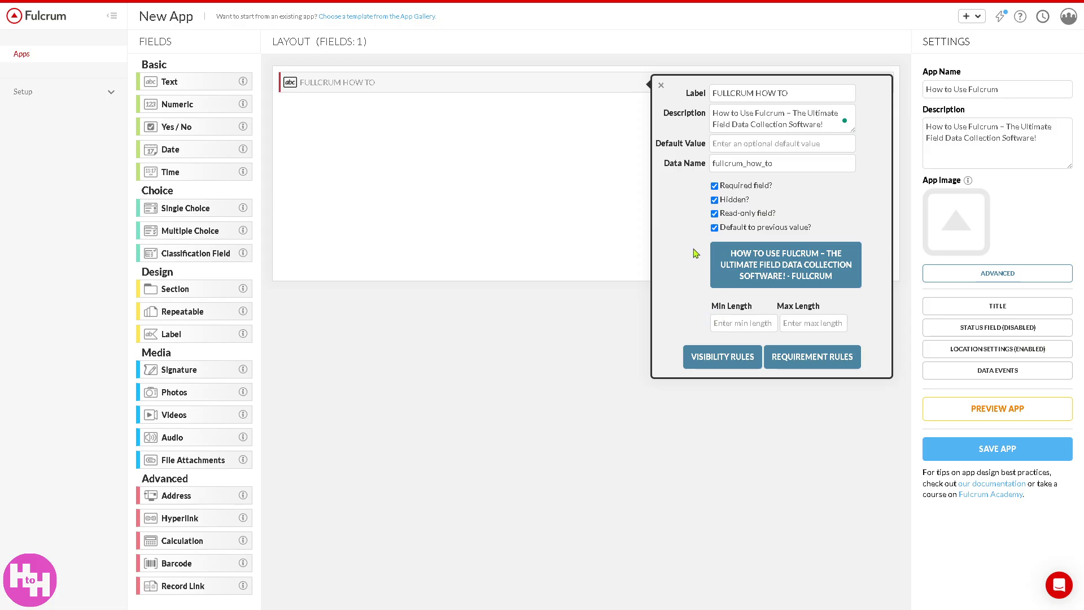
pyautogui.click(618, 293)
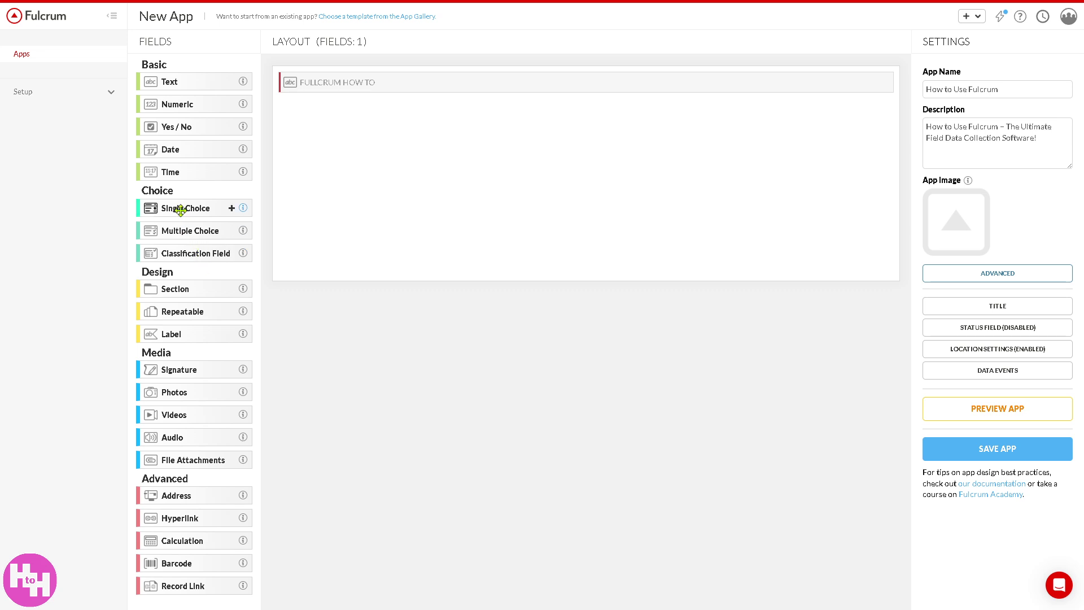
# Add a single choice field labelled "SURVEY" with the description "How to Use Fulcrum – The Ultimate Field Data Collection Software!".
pyautogui.moveTo(179, 210); pyautogui.dragTo(362, 109)
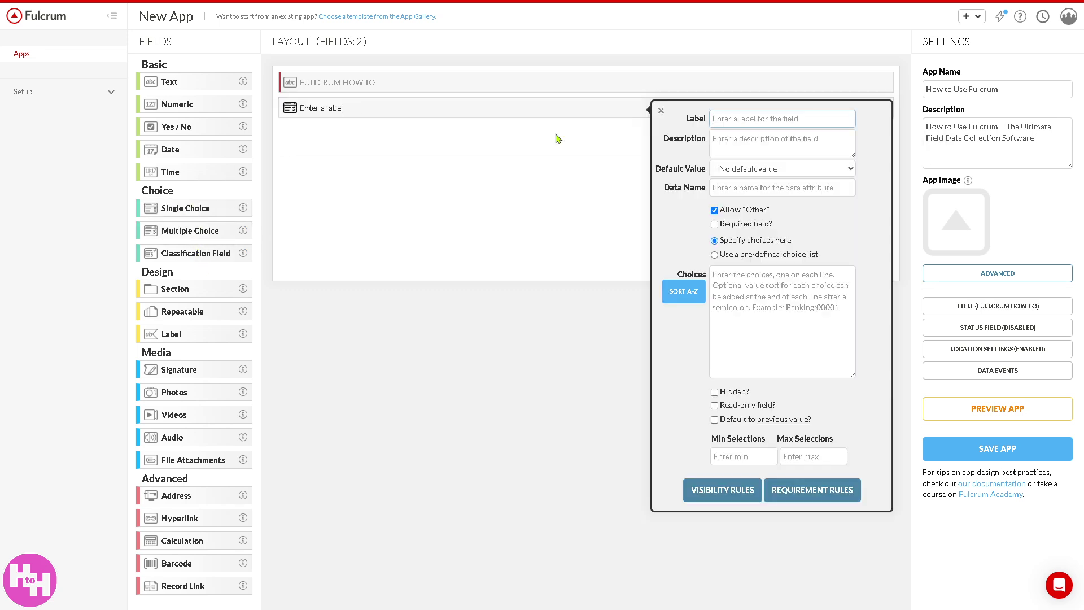
pyautogui.click(736, 140)
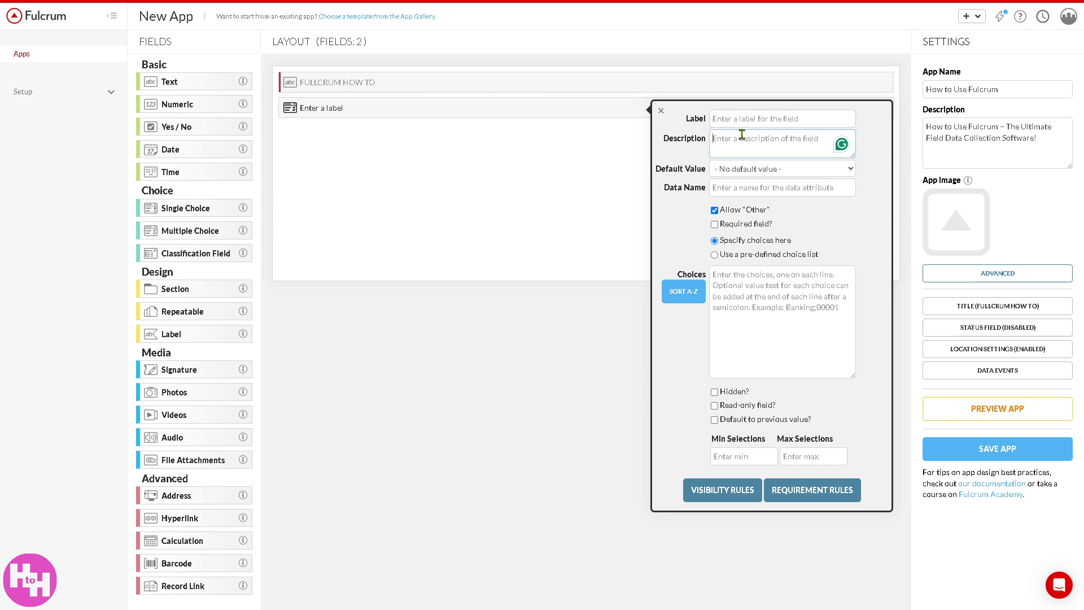
pyautogui.write('How to Use Fulcrum – The Ultimate Field Data Collection Software!')
pyautogui.click(747, 118)
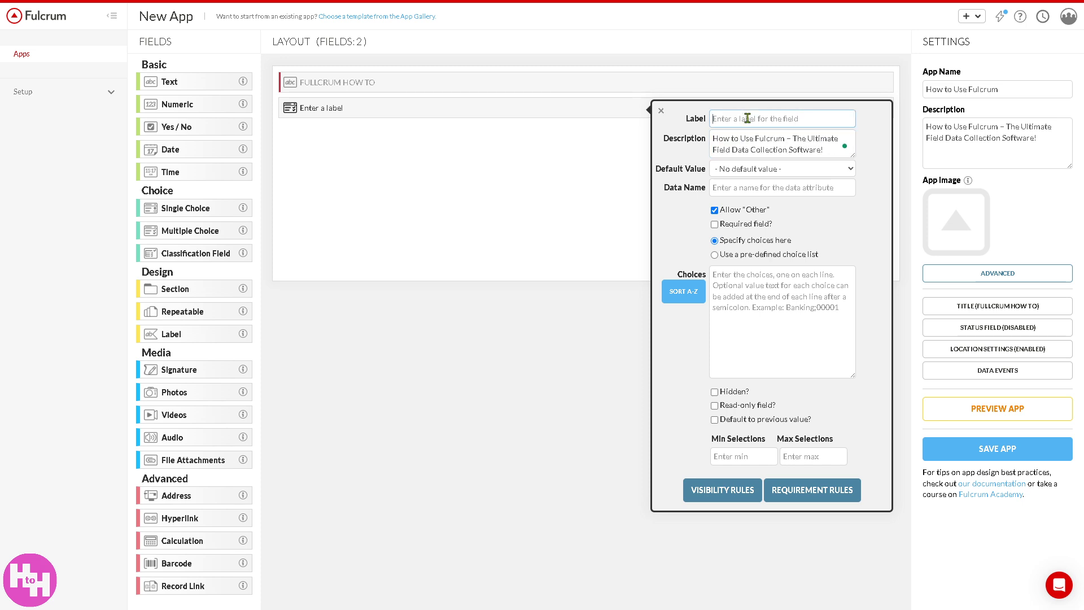
pyautogui.write('SURVEY')
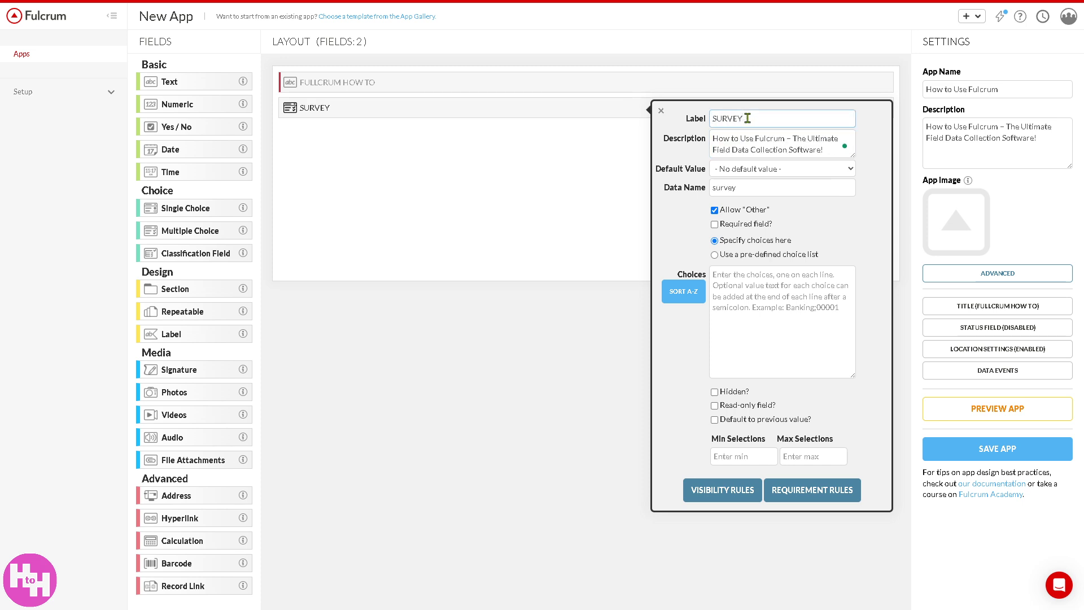
# Enter YES, NO and MAYBE as the SURVEY field's choices, one per line, and close its settings.
pyautogui.click(780, 293)
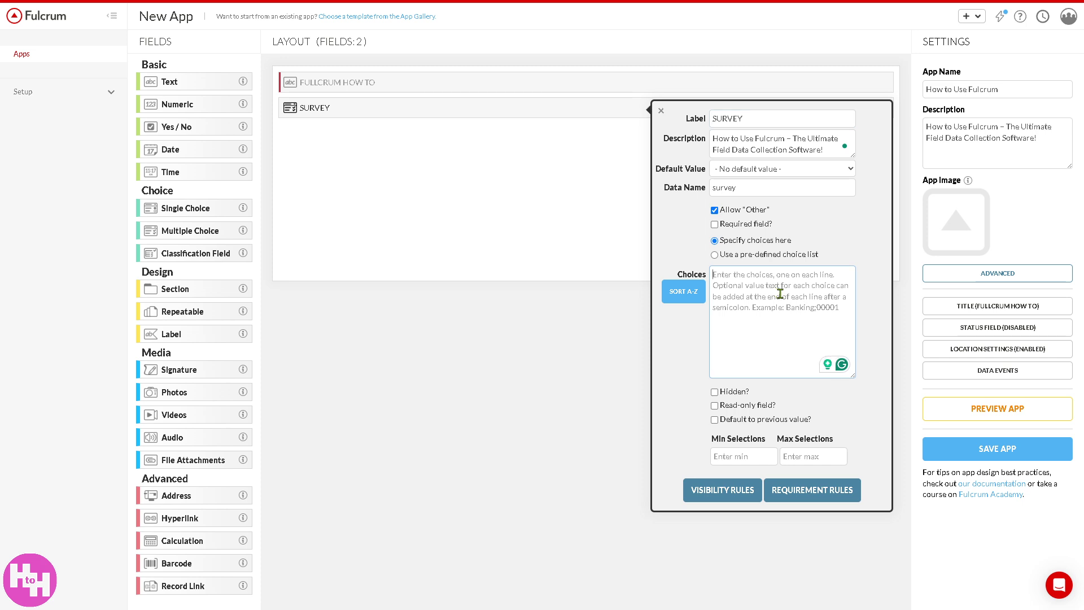
pyautogui.write('YES ')
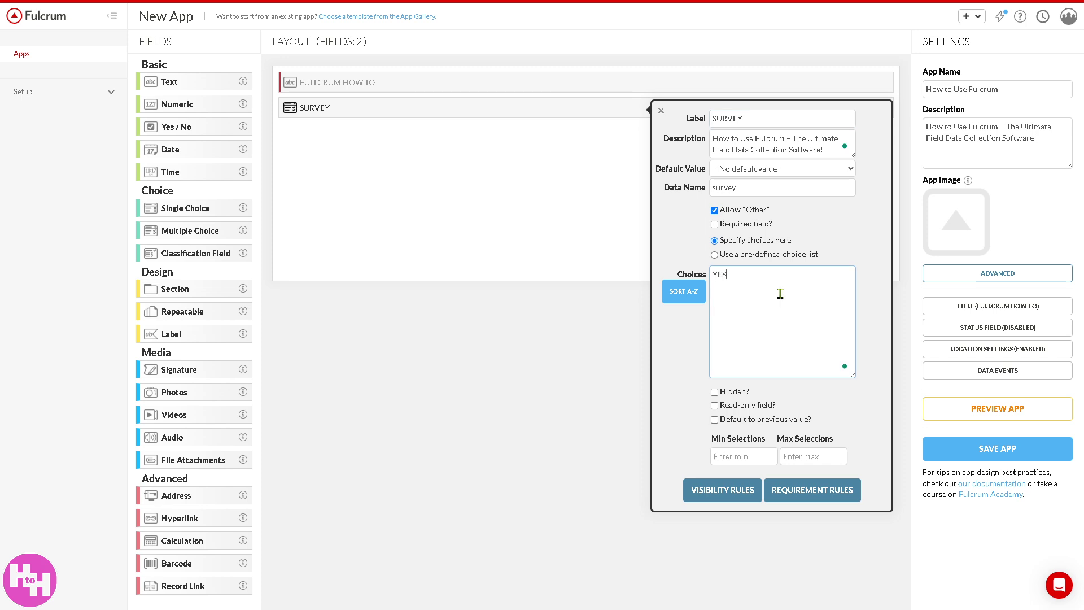
pyautogui.write('NO')
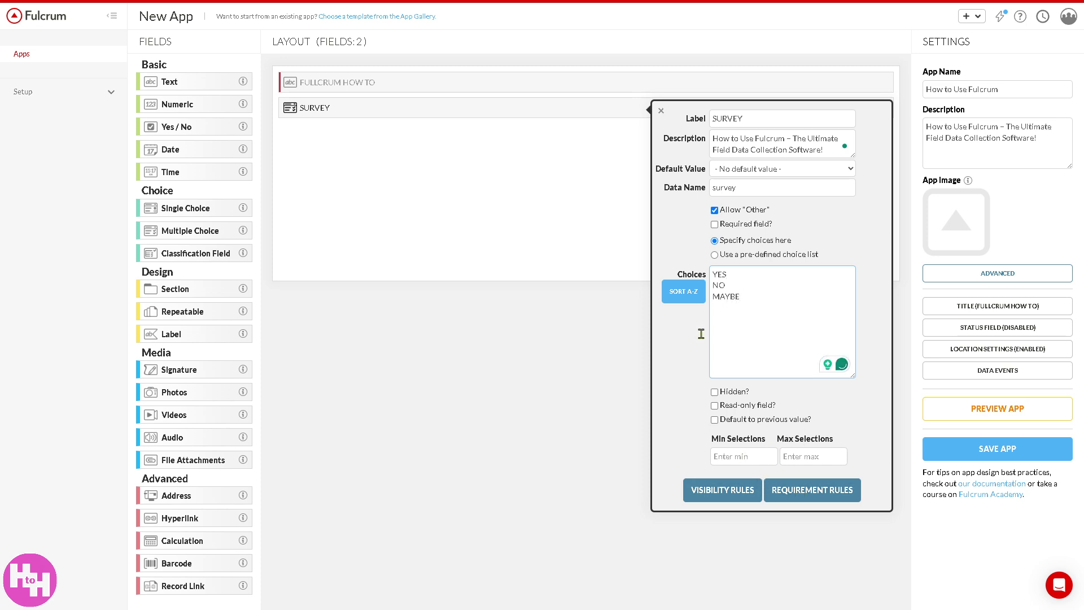
pyautogui.click(534, 295)
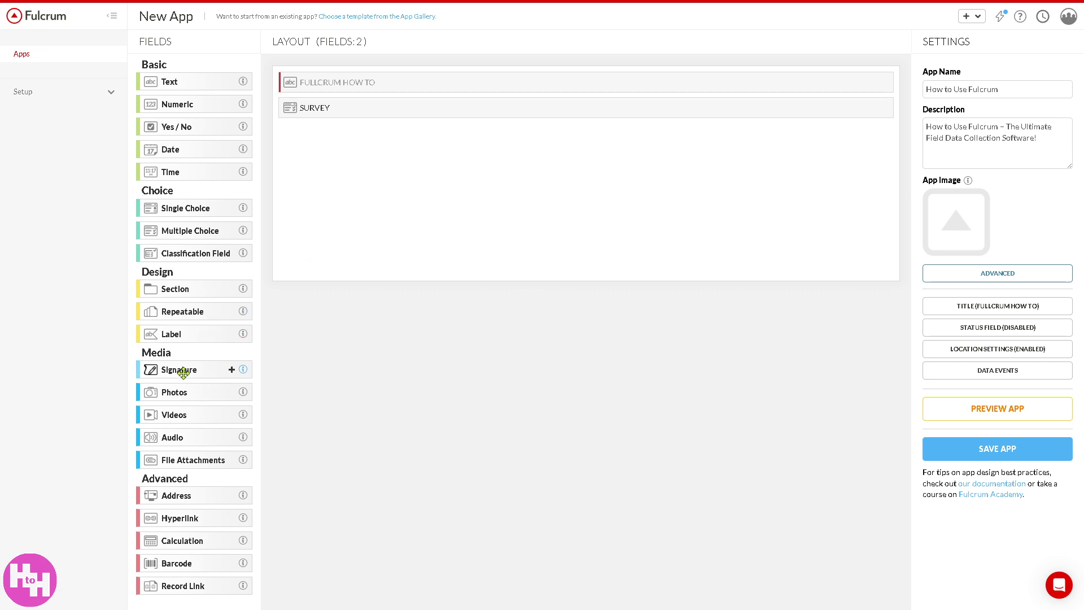
# Add photos, videos and signature fields below the SURVEY field, keeping their default settings.
pyautogui.moveTo(177, 390); pyautogui.dragTo(326, 130)
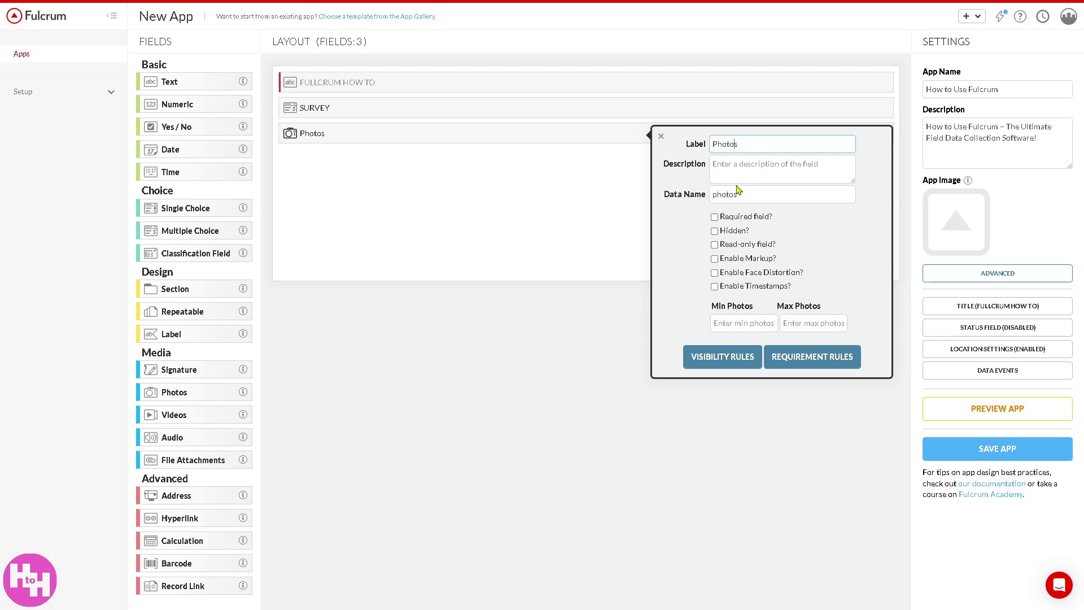
pyautogui.click(745, 168)
pyautogui.click(531, 244)
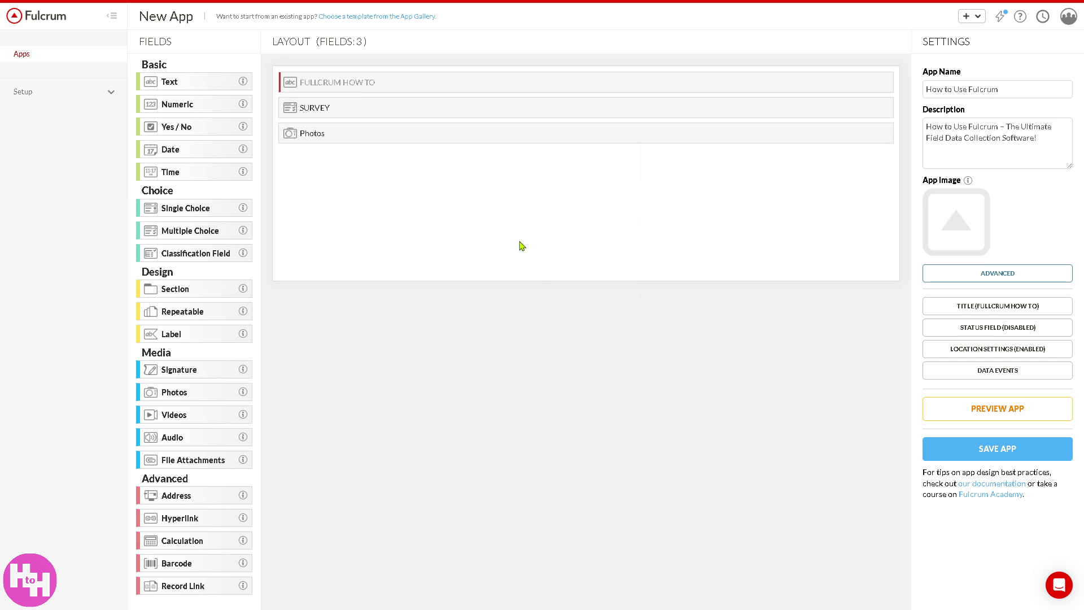
pyautogui.moveTo(205, 414); pyautogui.dragTo(347, 160)
pyautogui.click(377, 367)
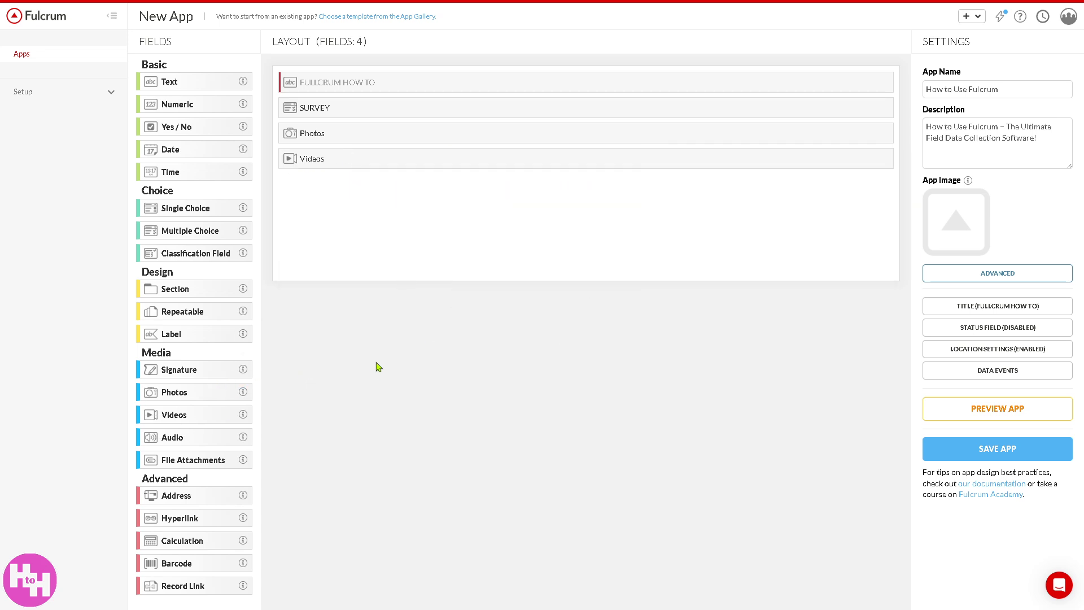
pyautogui.moveTo(187, 368)
pyautogui.mouseDown()
pyautogui.moveTo(350, 247)
pyautogui.moveTo(356, 190)
pyautogui.mouseUp()
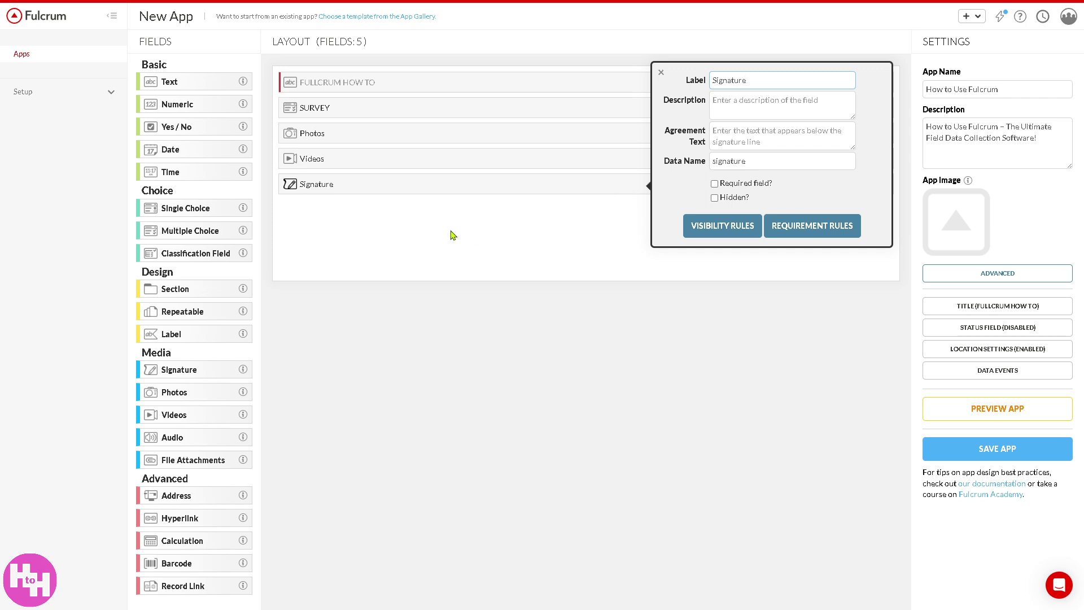
pyautogui.click(607, 272)
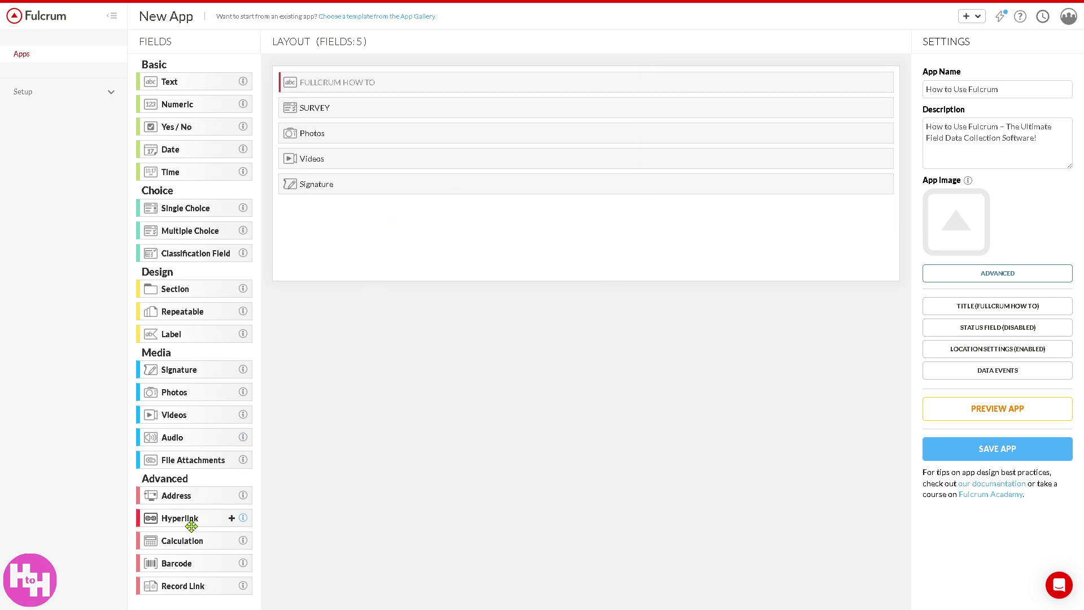
# Add a hyperlink field without a label below the signature field and try to save the app.
pyautogui.moveTo(190, 519)
pyautogui.mouseDown()
pyautogui.moveTo(211, 508)
pyautogui.moveTo(346, 217)
pyautogui.mouseUp()
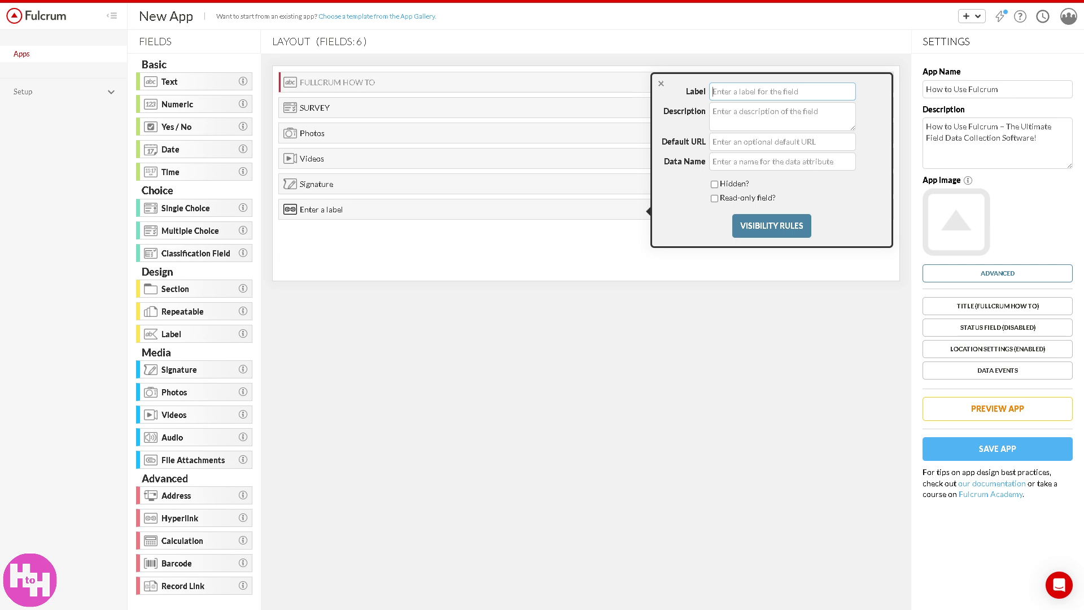
pyautogui.click(455, 405)
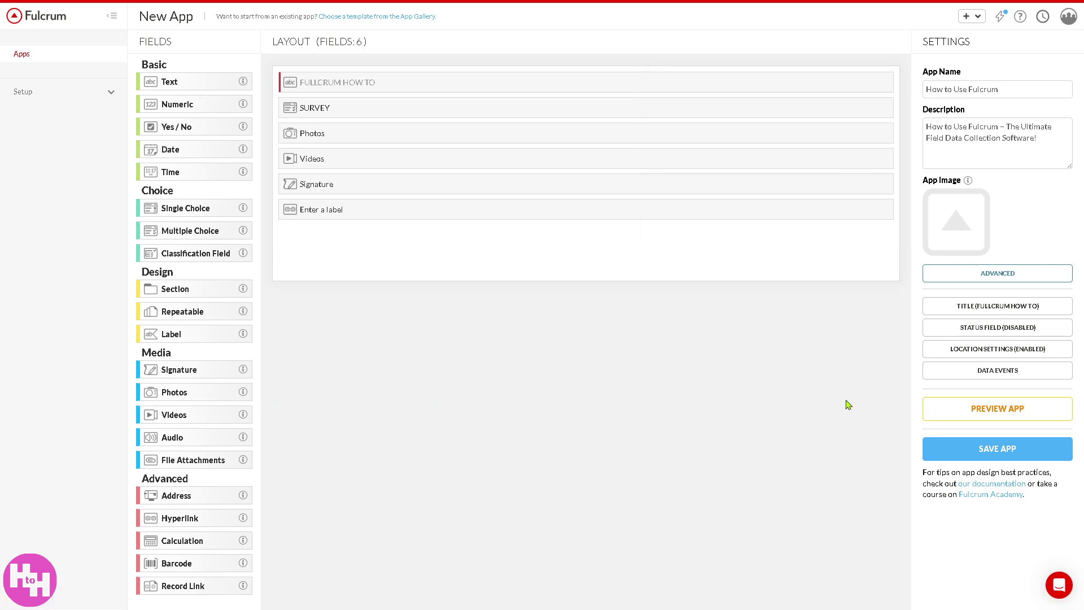
pyautogui.click(988, 450)
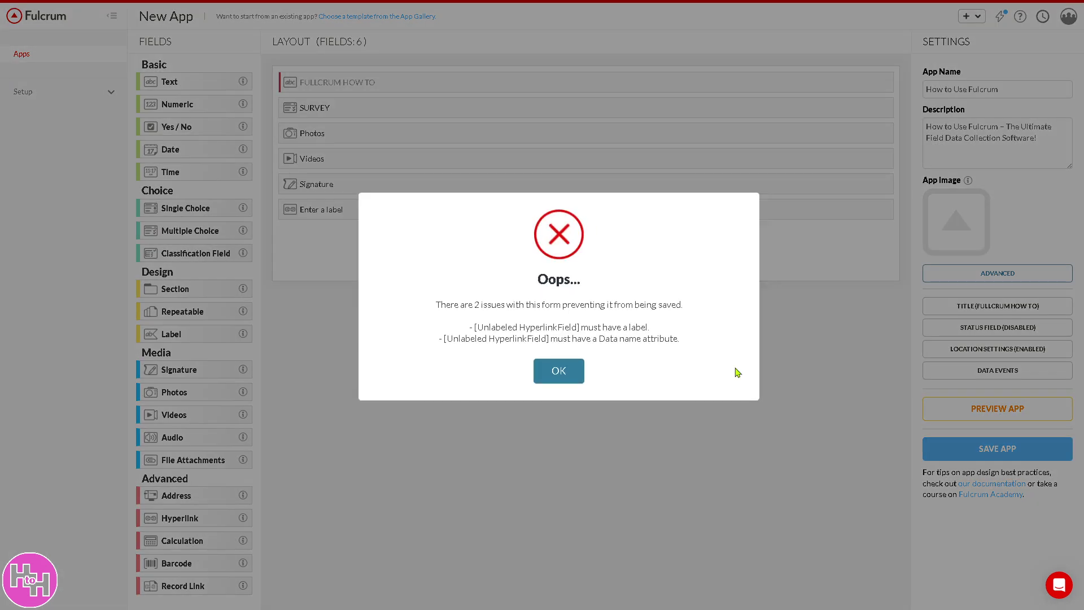
pyautogui.click(560, 372)
# Leave the app builder for a new map layer and set its layer type to Fulcrum App.
pyautogui.click(977, 19)
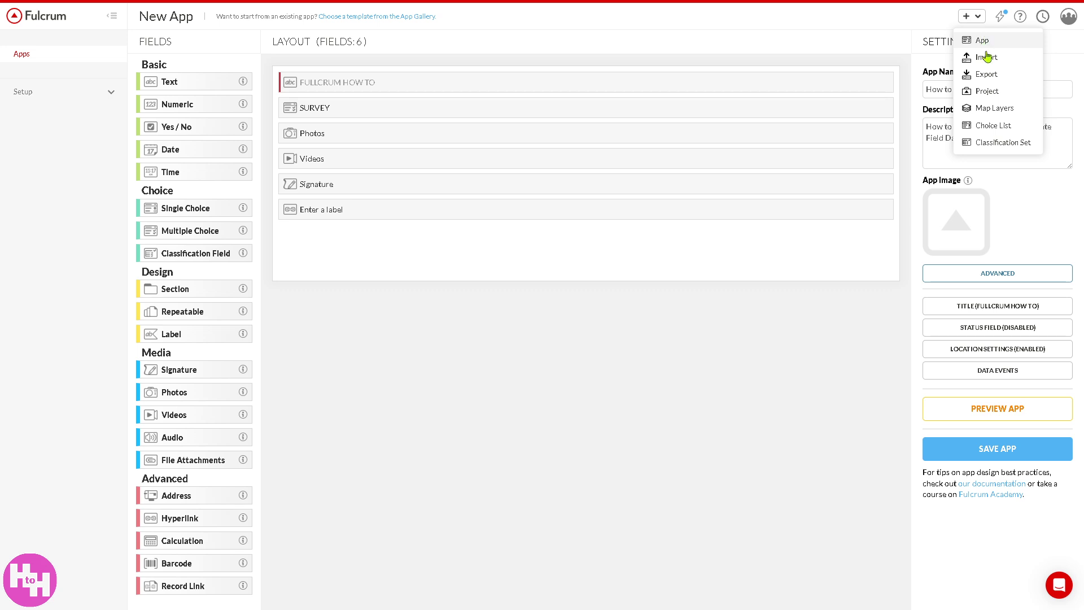
pyautogui.click(996, 107)
pyautogui.click(591, 64)
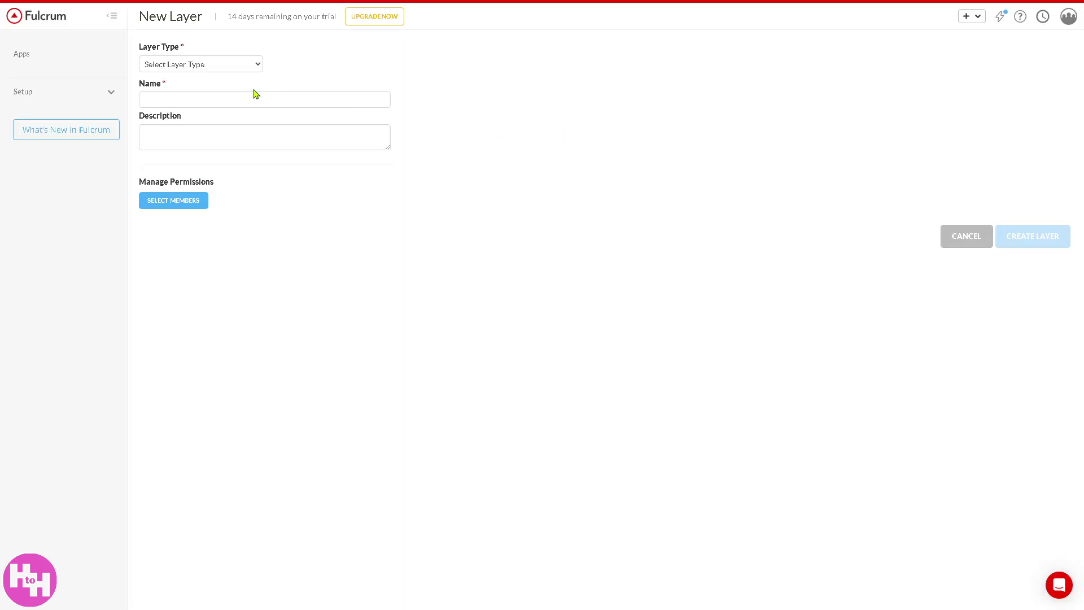
pyautogui.click(258, 65)
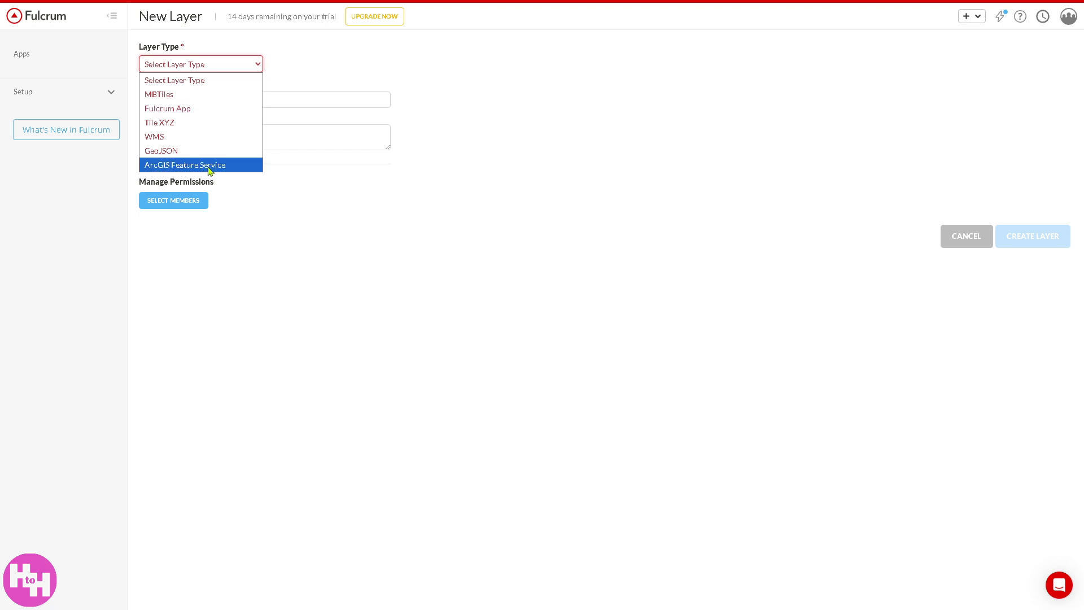
pyautogui.click(203, 109)
# Name the layer "How to Use Fulcrum" and describe it as "How to Use Fulcrum – The Ultimate Field Data Collection Software!".
pyautogui.click(204, 100)
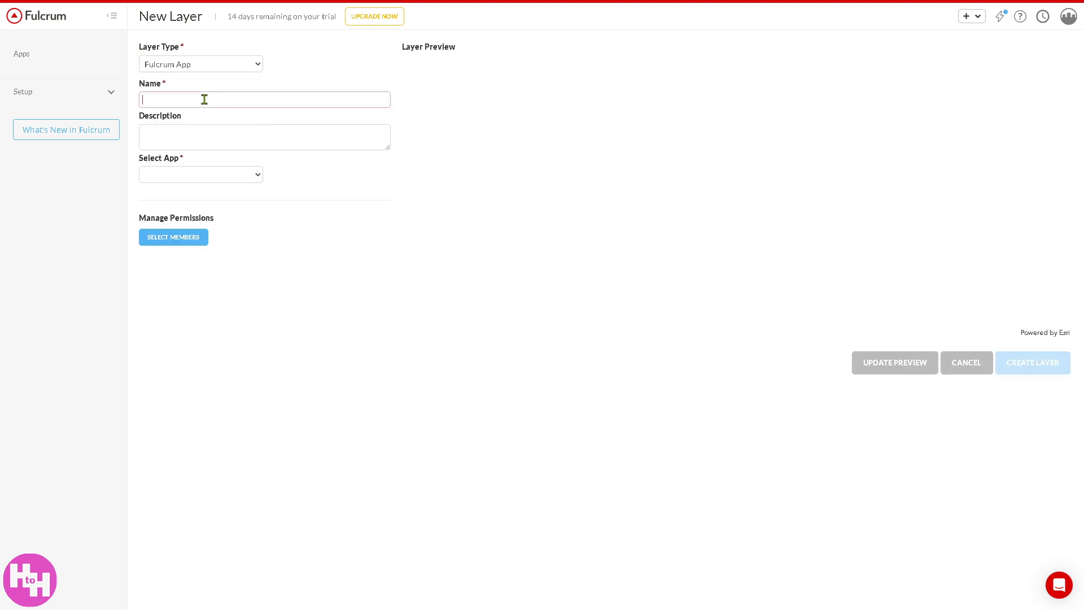
pyautogui.write('How to Use Fulcrum – The Ultimate Field Data Collection Software!')
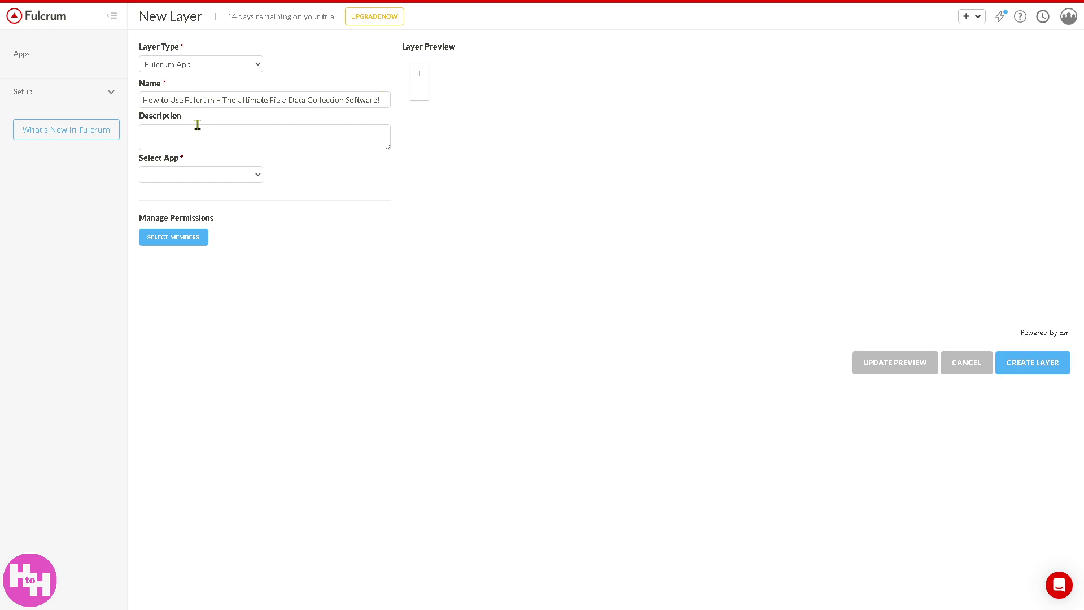
pyautogui.moveTo(218, 100); pyautogui.dragTo(435, 112)
pyautogui.press('Delete')
pyautogui.click(338, 136)
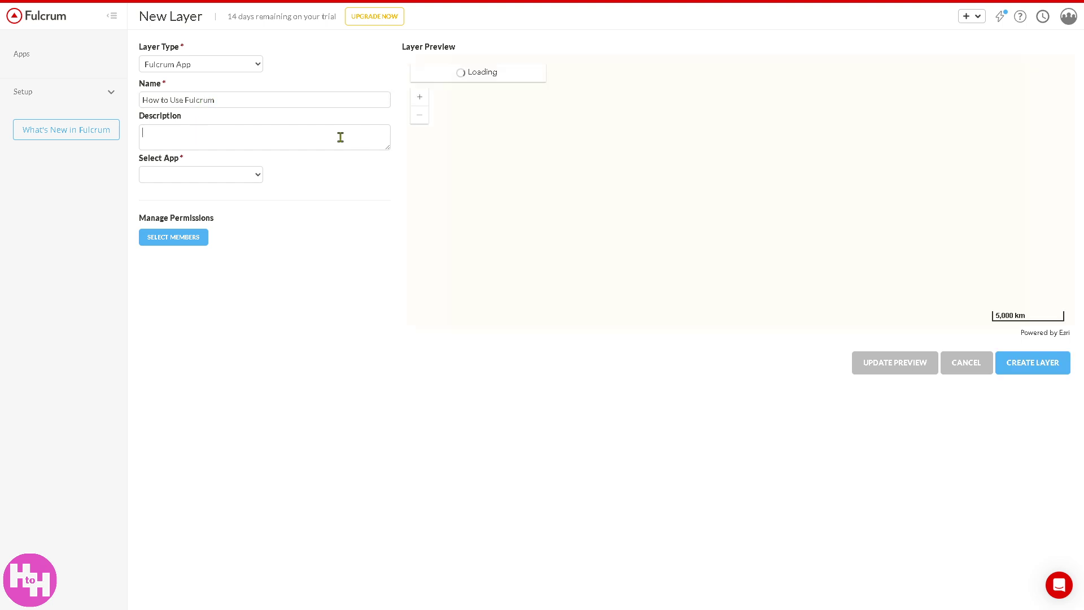
pyautogui.write('How to Use Fulcrum – The Ultimate Field Data Collection Software!')
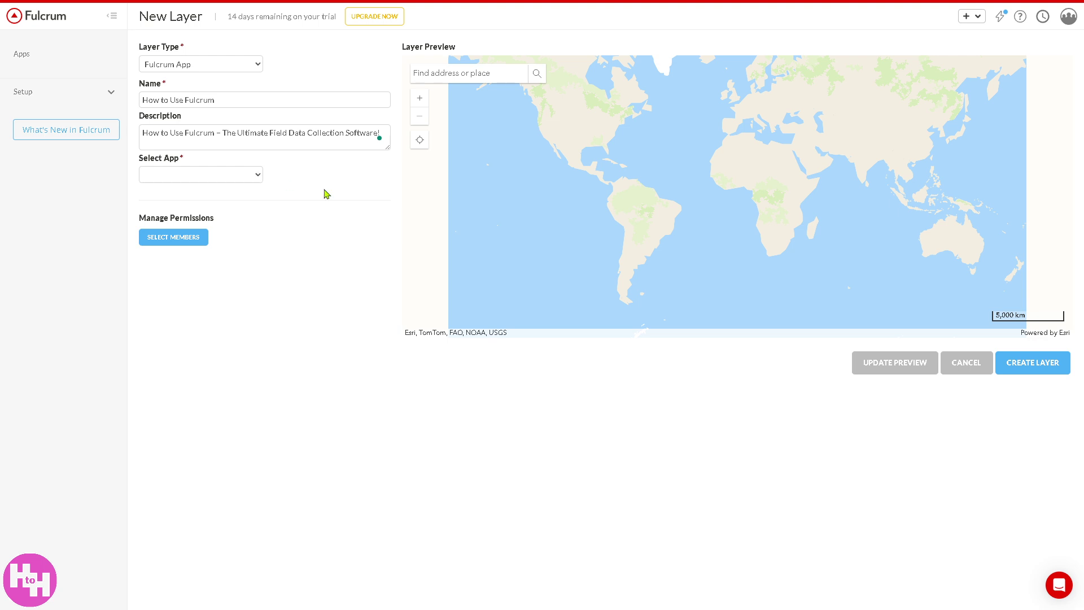
# Search the layer preview map for California, USA and examine the area around Fresno.
pyautogui.click(448, 77)
pyautogui.write('California')
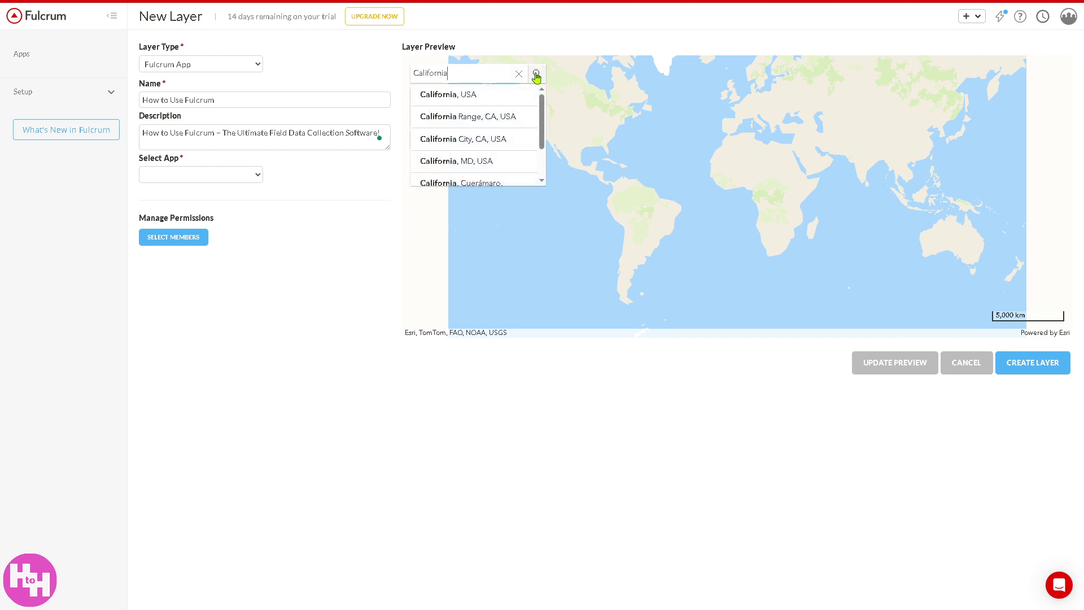
pyautogui.click(473, 97)
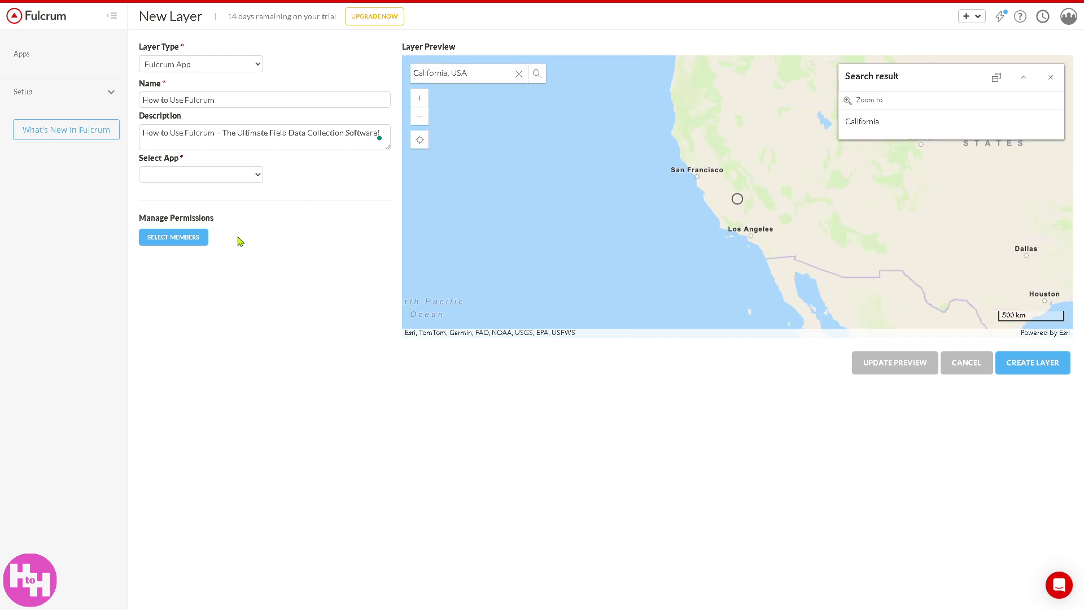
pyautogui.click(194, 237)
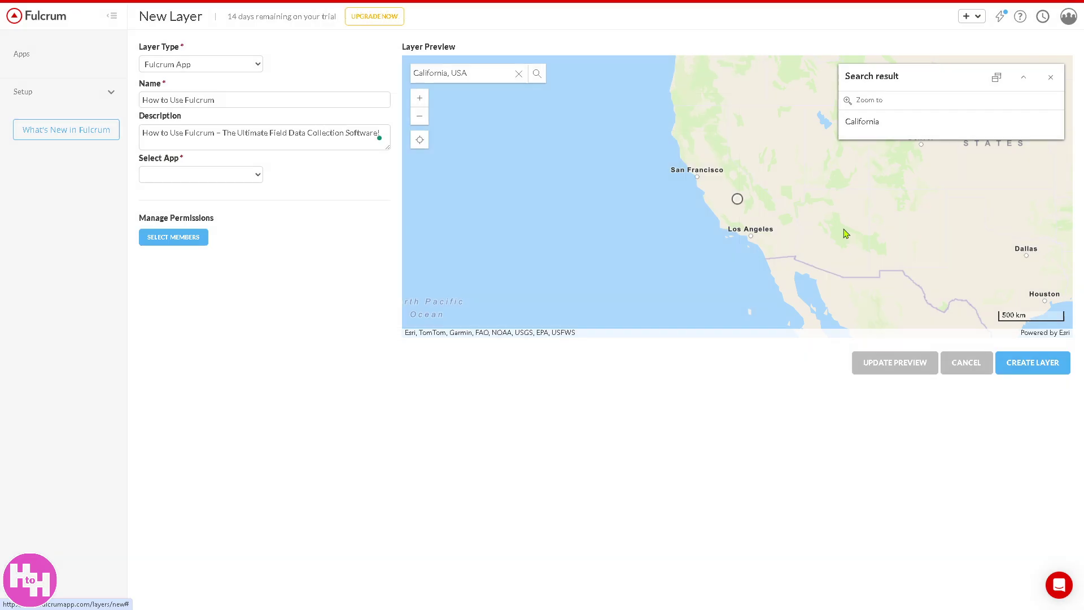
pyautogui.click(716, 327)
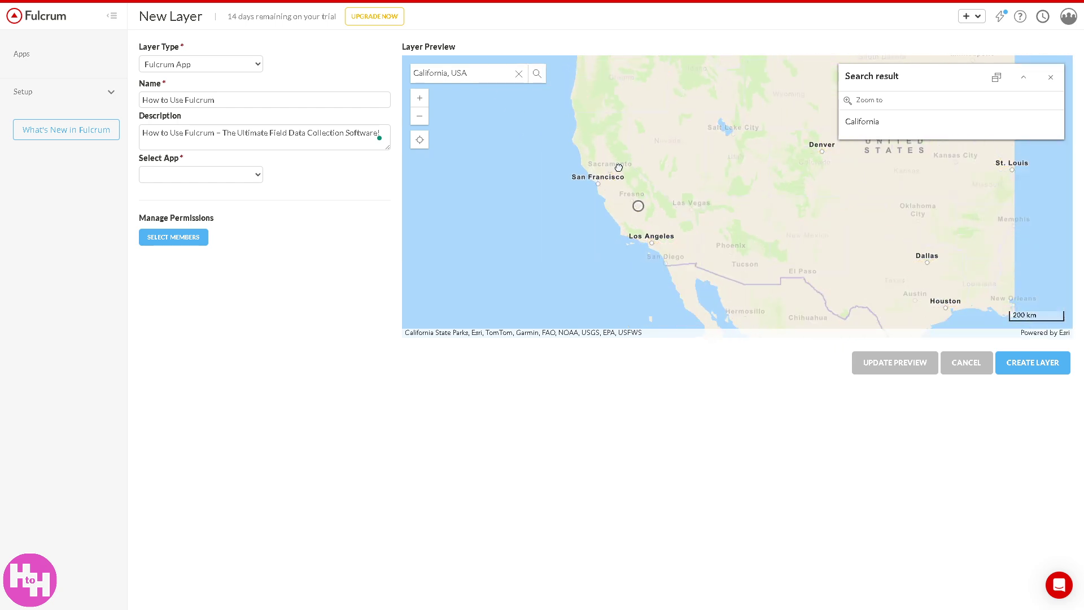
pyautogui.scroll(2, 674, 223)
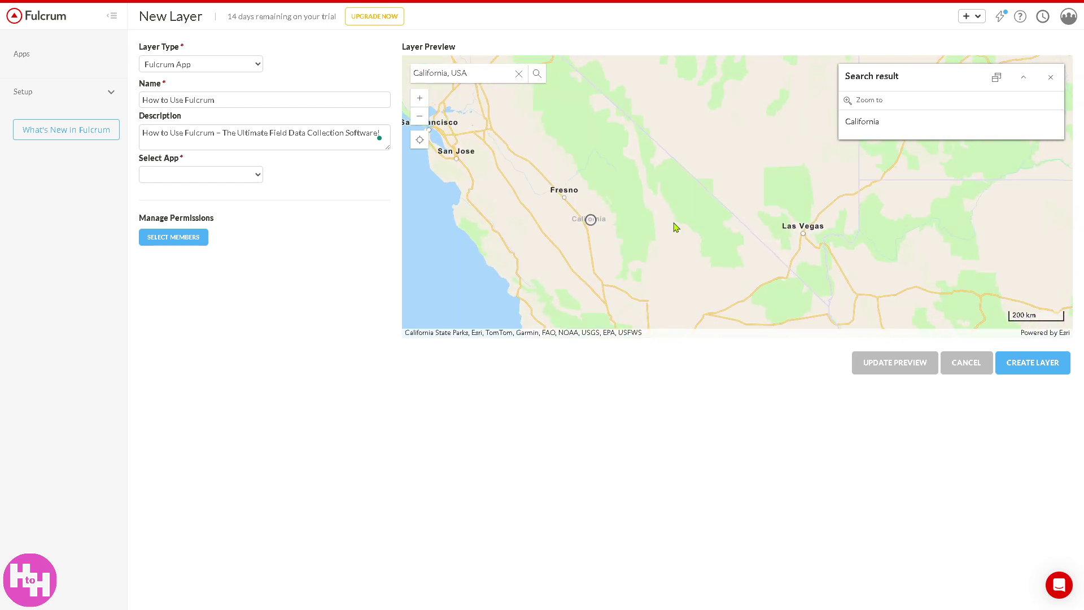
pyautogui.moveTo(646, 216); pyautogui.dragTo(699, 217)
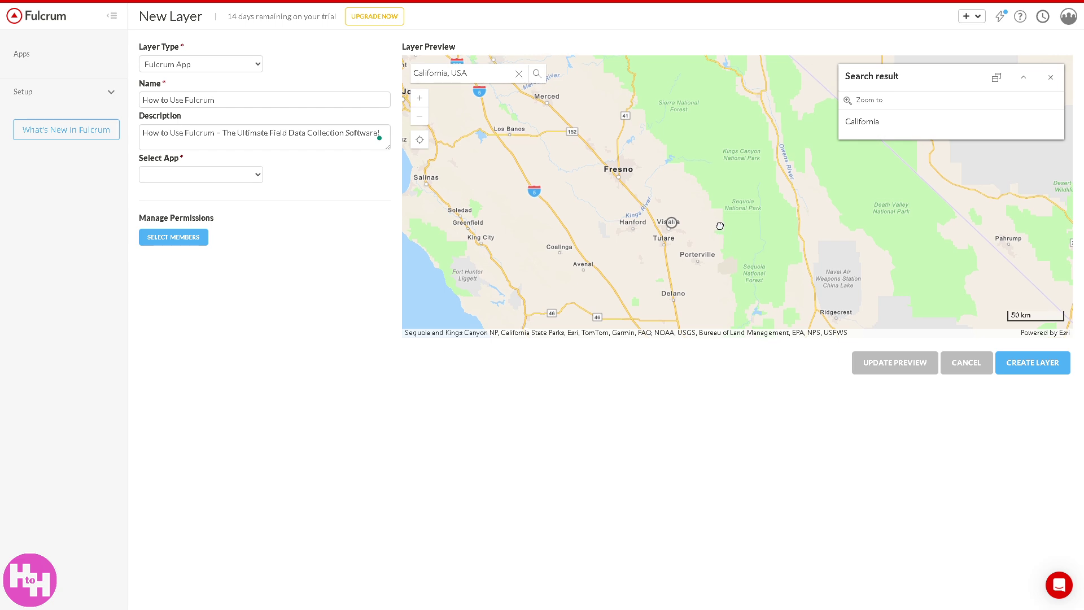
pyautogui.moveTo(698, 238); pyautogui.dragTo(692, 223)
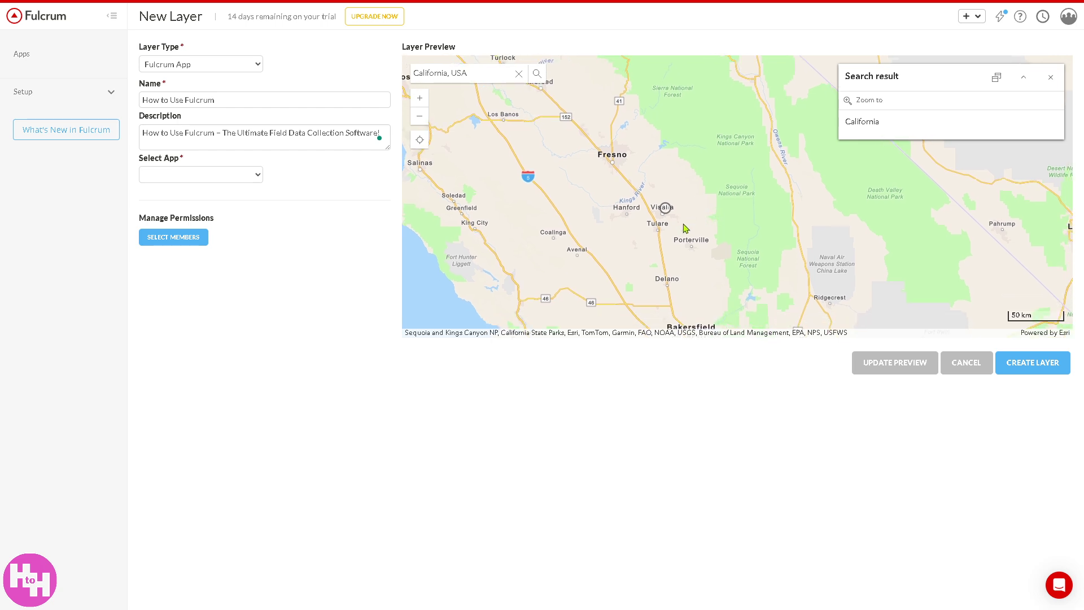
pyautogui.scroll(1, 683, 224)
pyautogui.moveTo(606, 223); pyautogui.dragTo(720, 328)
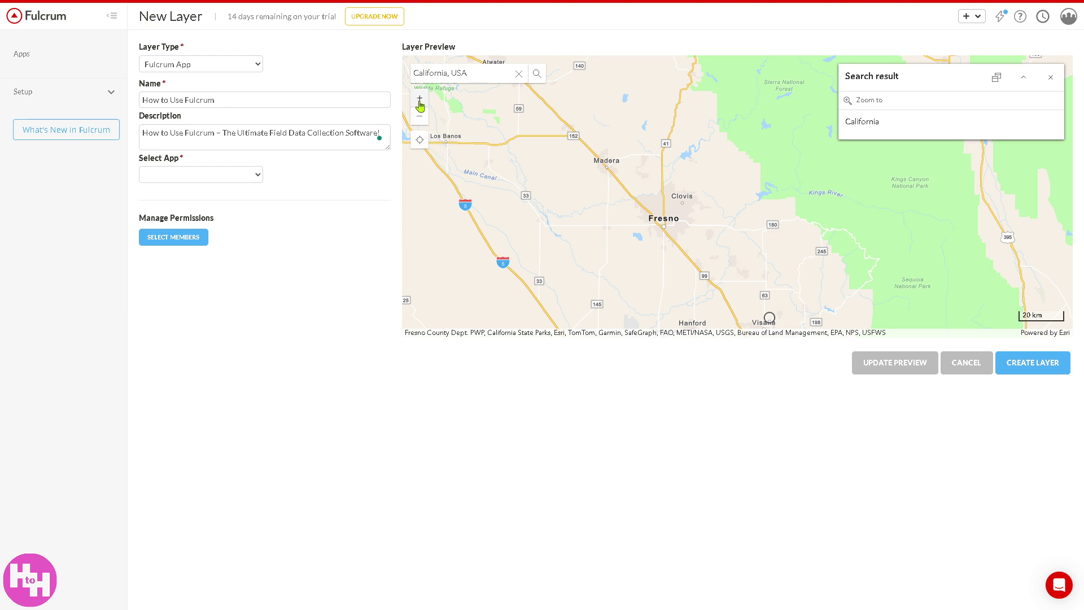
# Try to create the map layer and open the list of latest product updates.
pyautogui.click(1028, 366)
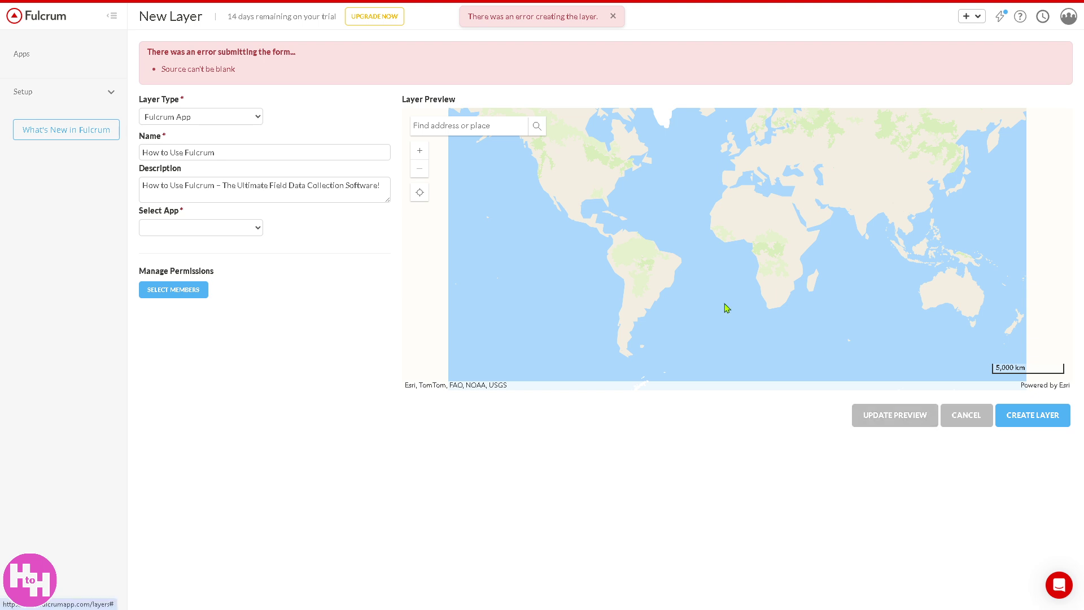
pyautogui.scroll(1, 762, 299)
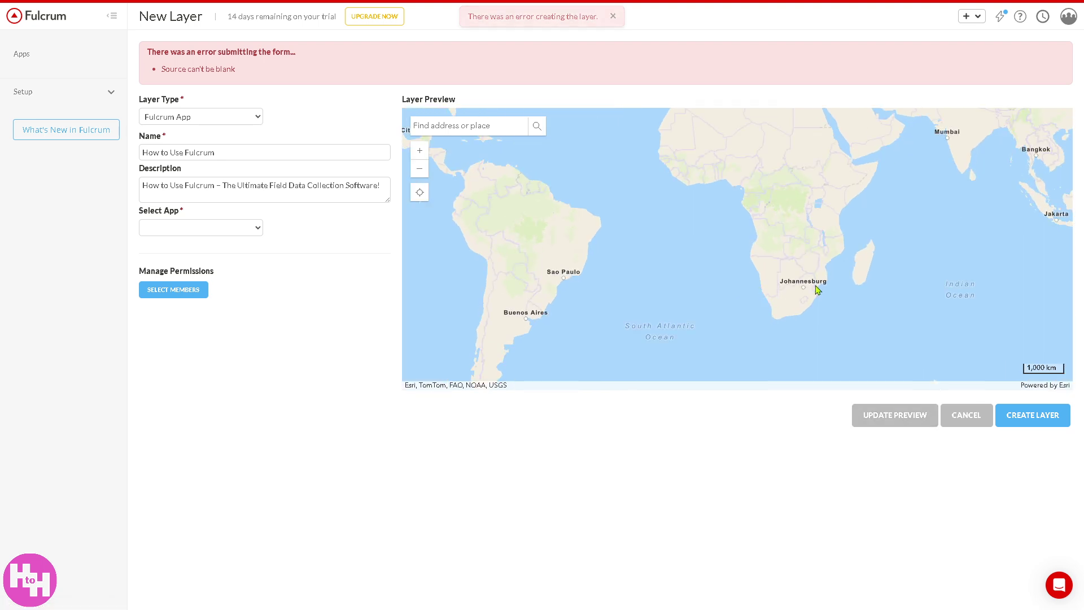
pyautogui.click(1003, 18)
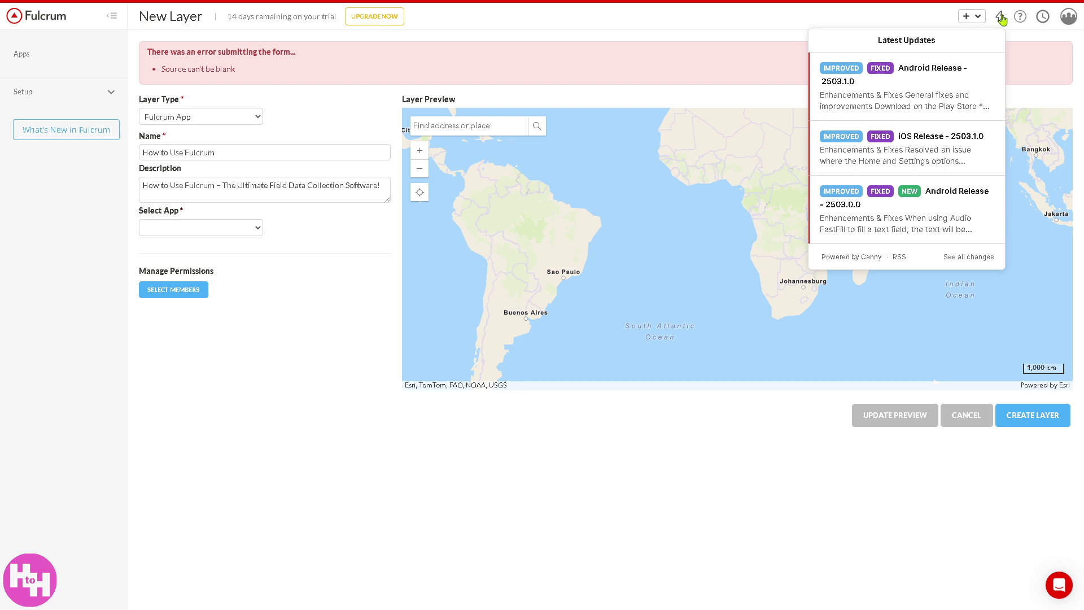
# Open a new data export to examine the available file formats, and check the activity list.
pyautogui.click(977, 20)
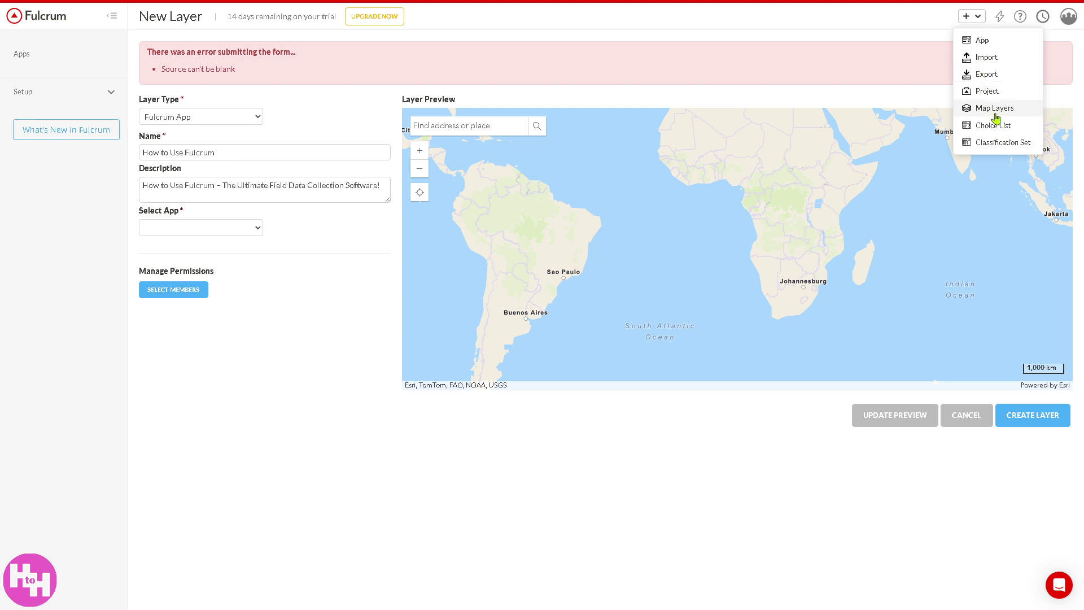
pyautogui.click(986, 76)
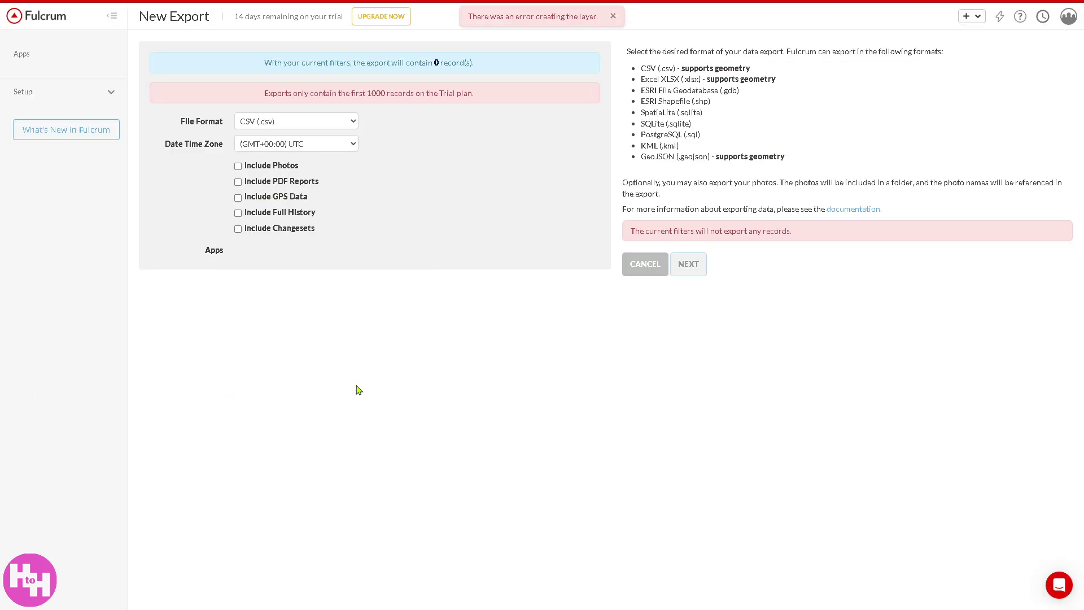
pyautogui.click(348, 124)
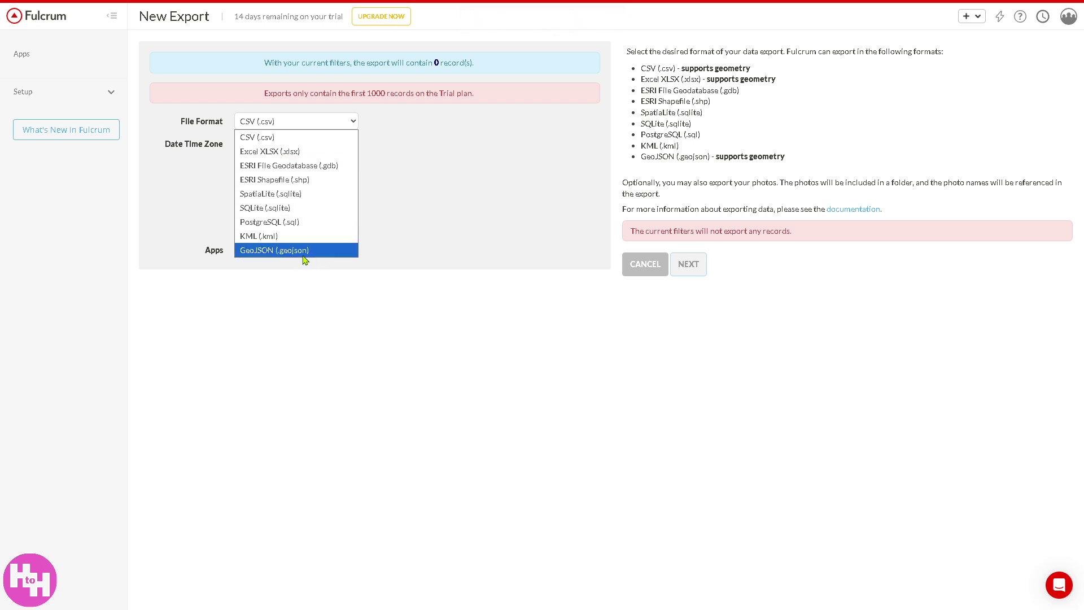
pyautogui.click(486, 328)
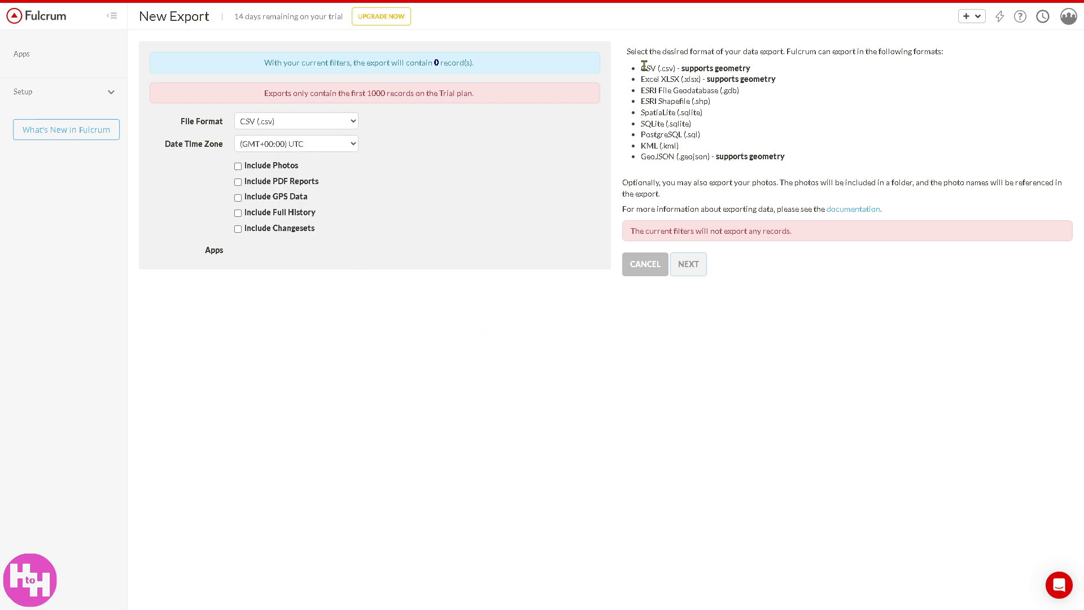
pyautogui.moveTo(641, 68); pyautogui.dragTo(778, 143)
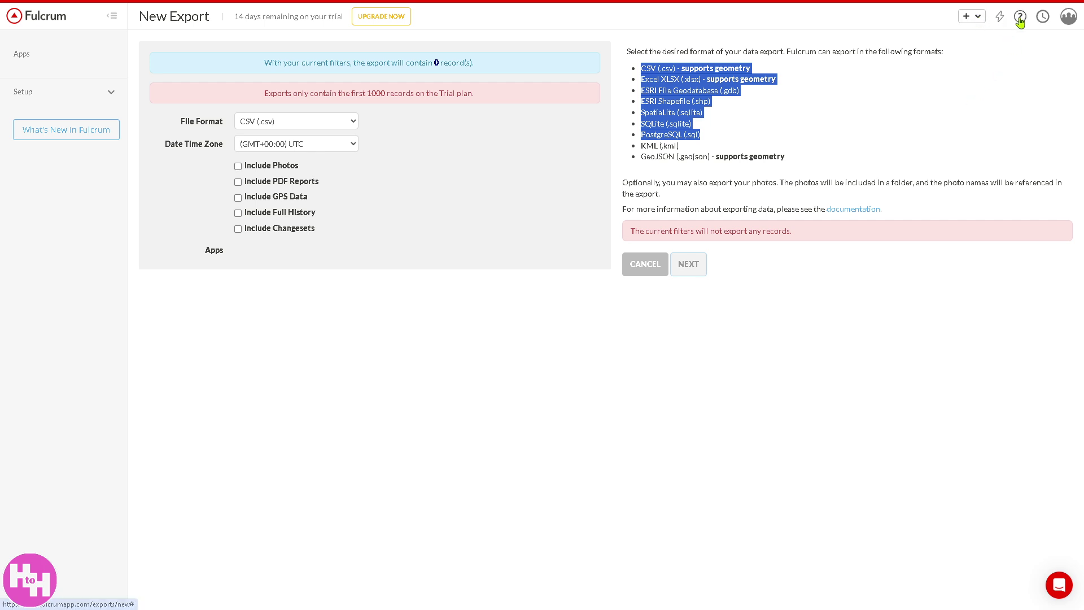
pyautogui.click(1044, 18)
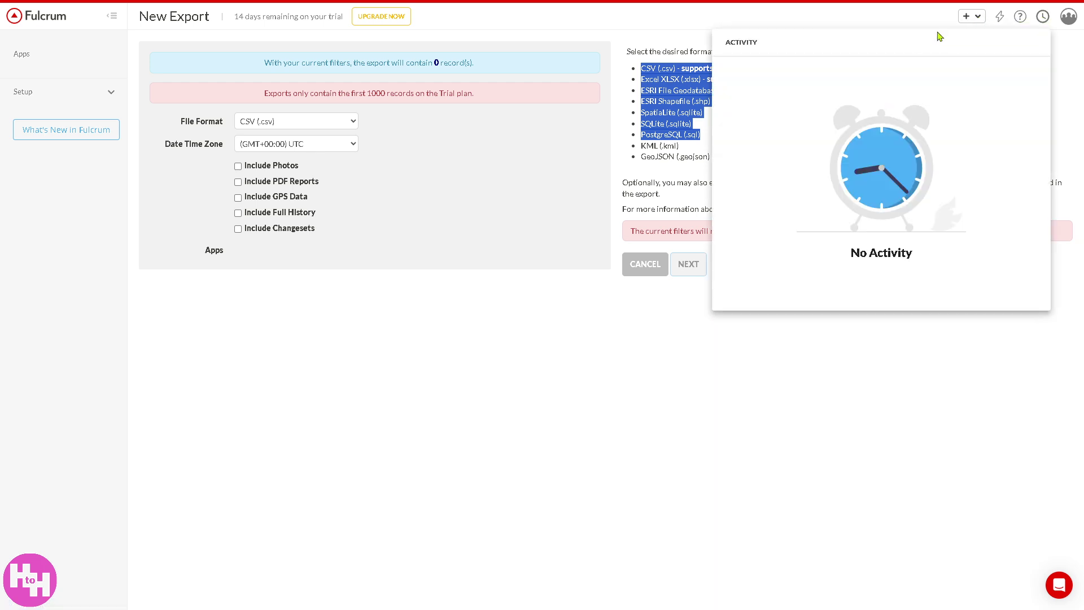
# Start a new choice list and try sorting its choices.
pyautogui.click(976, 18)
pyautogui.click(977, 19)
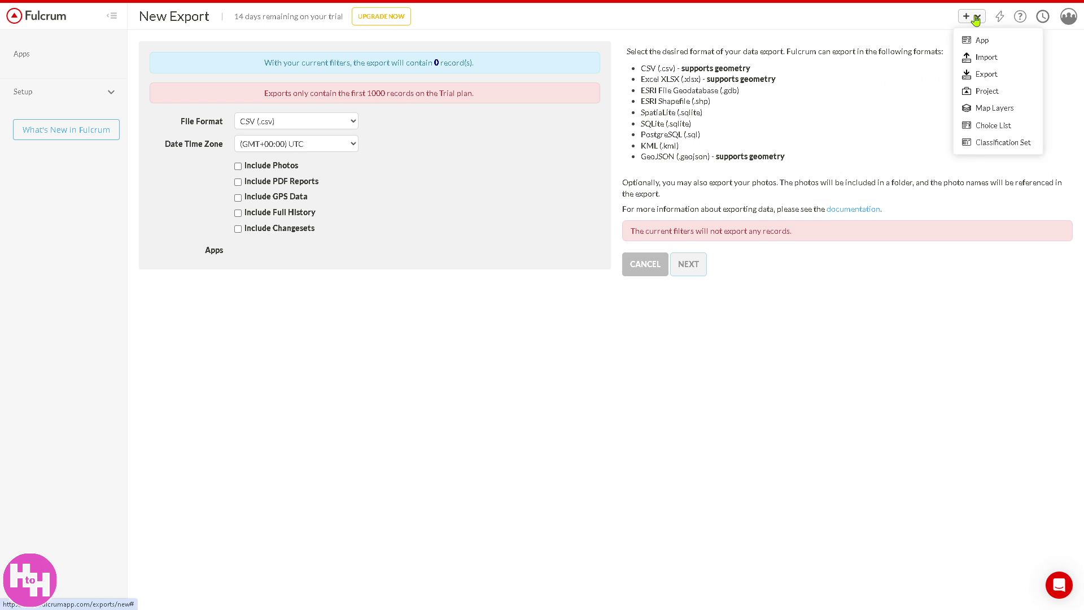
pyautogui.click(992, 127)
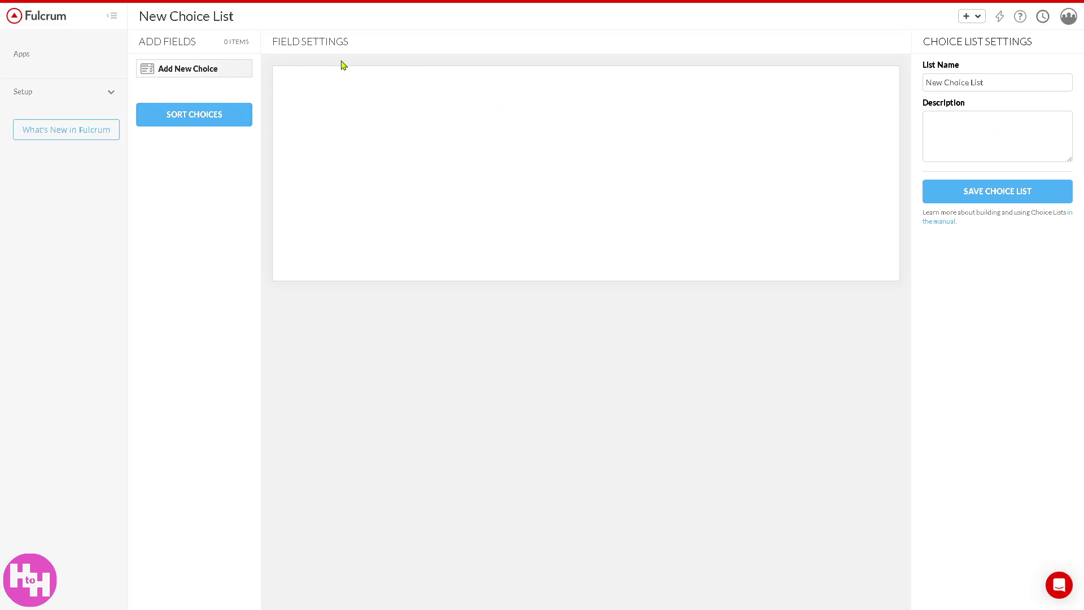
pyautogui.click(200, 120)
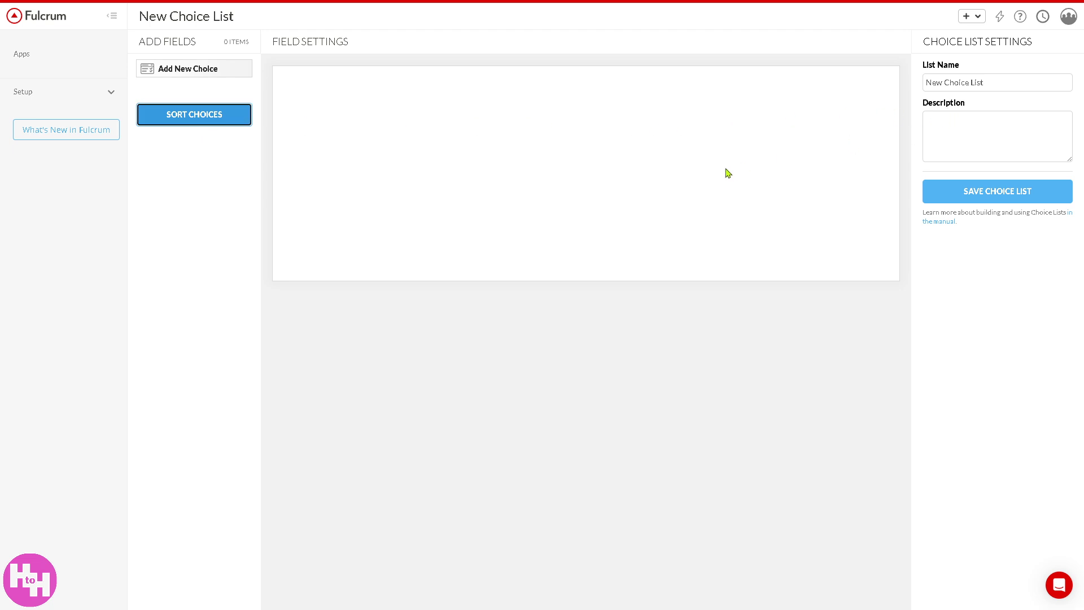
# Open a new classification set to examine its settings, and start a new data import.
pyautogui.click(975, 16)
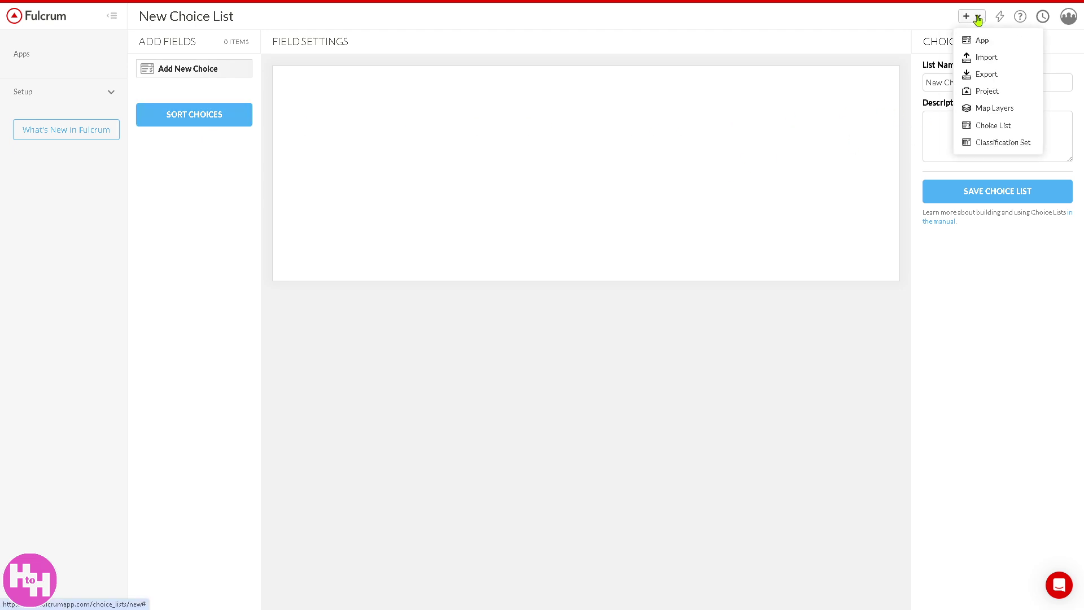
pyautogui.click(992, 142)
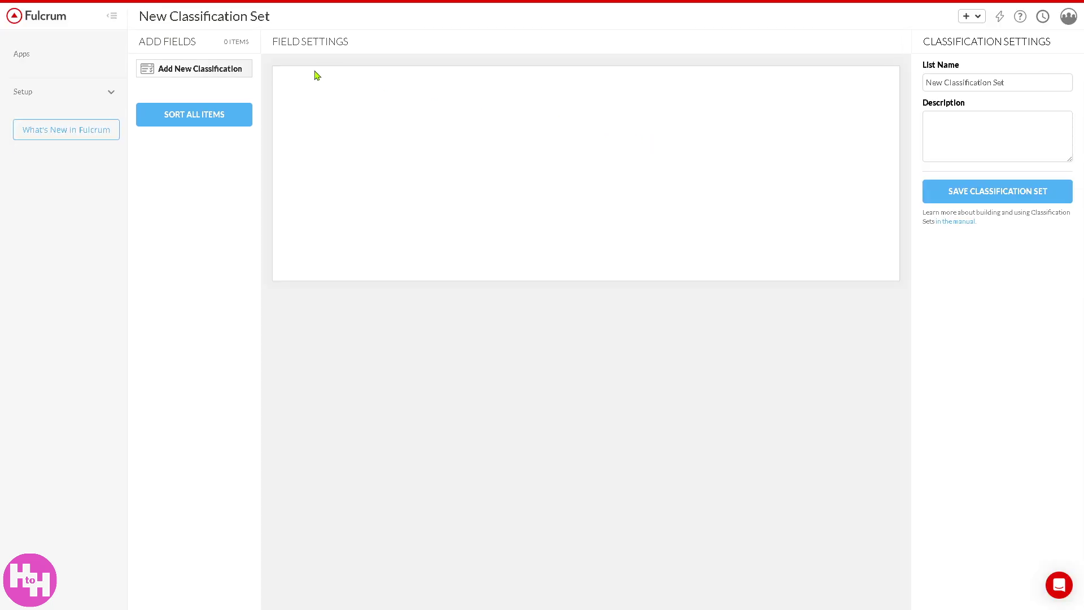
pyautogui.click(976, 18)
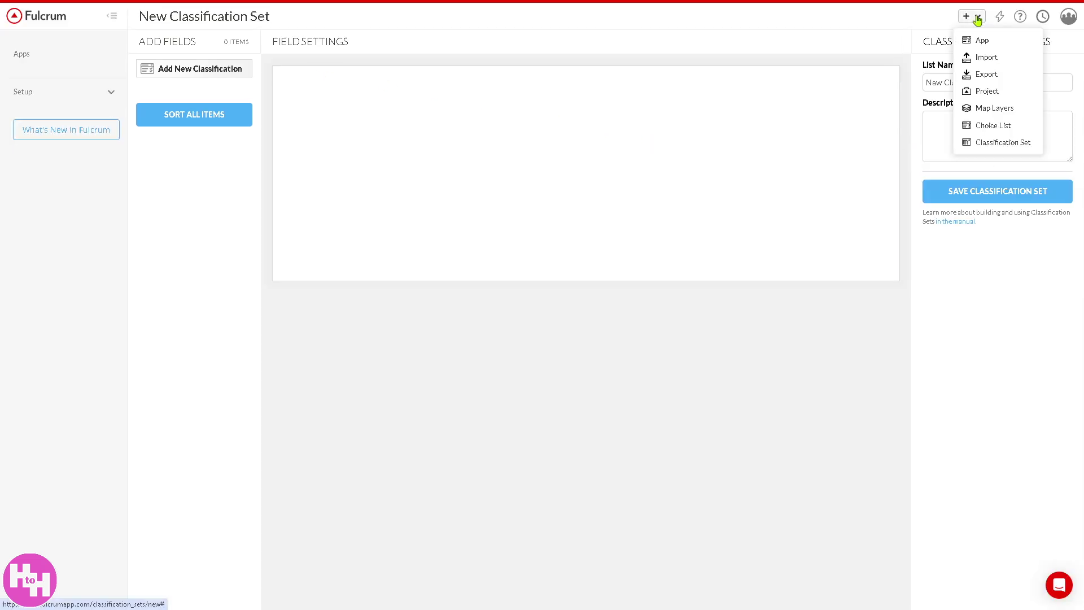
pyautogui.click(986, 61)
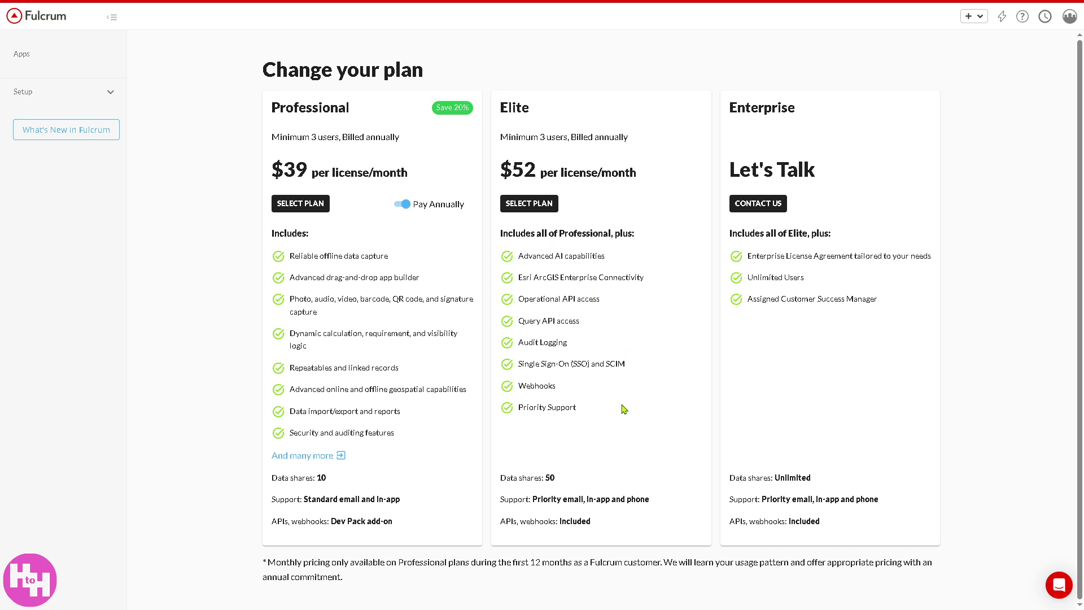
# Examine the features that the Elite plan adds to the Professional plan.
pyautogui.moveTo(621, 407); pyautogui.dragTo(524, 257)
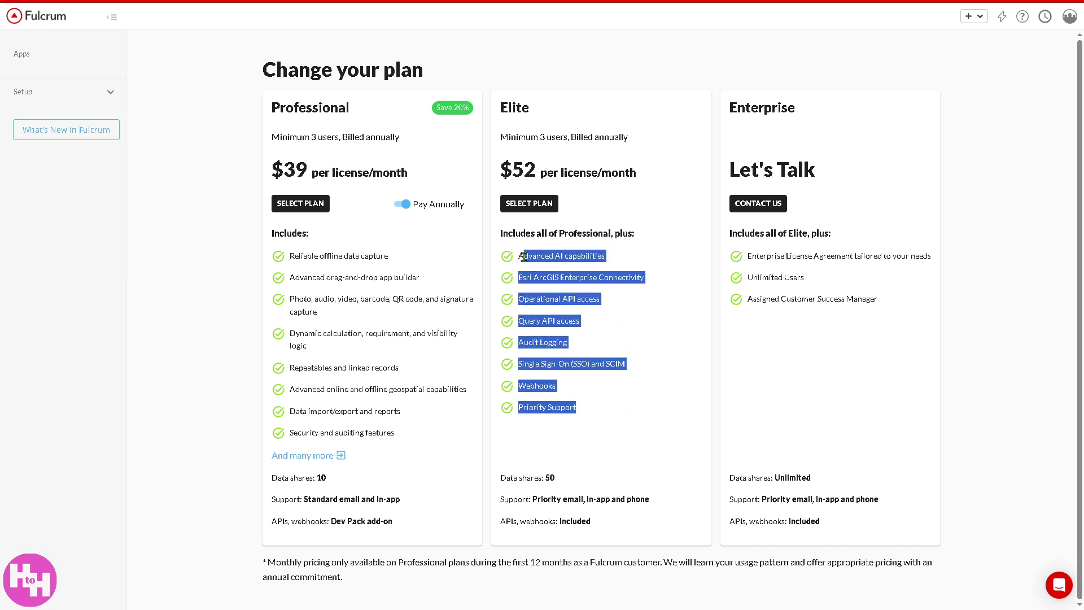
pyautogui.click(636, 322)
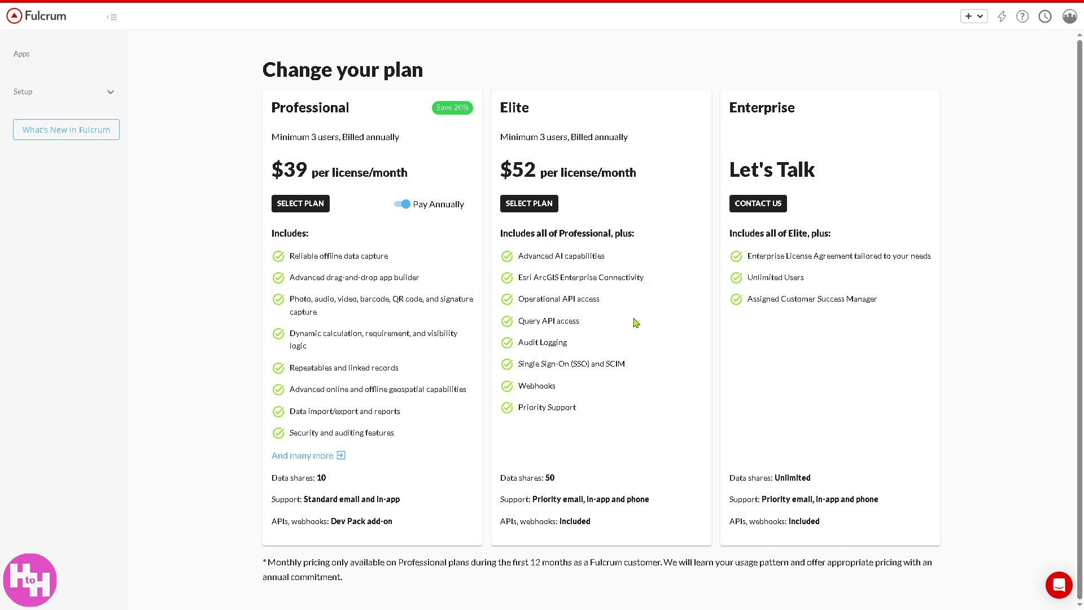